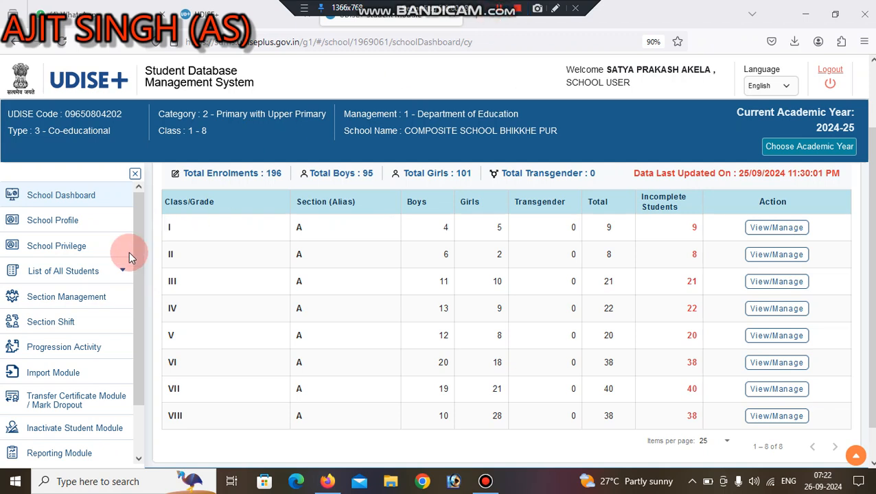
click(50, 353)
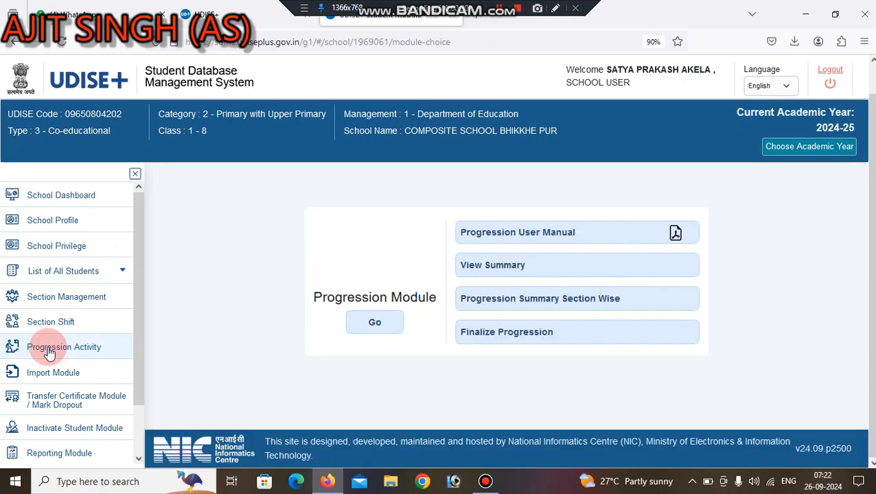
click(378, 328)
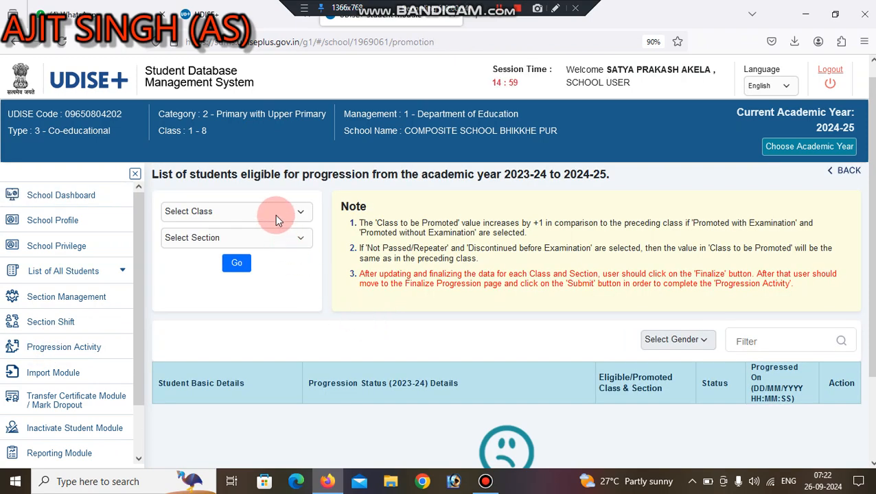
click(275, 214)
click(204, 297)
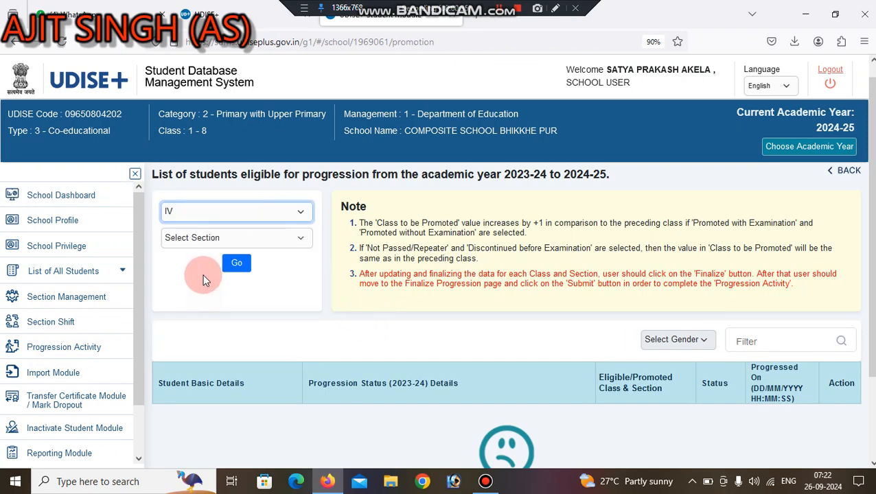
click(189, 239)
click(178, 272)
click(230, 265)
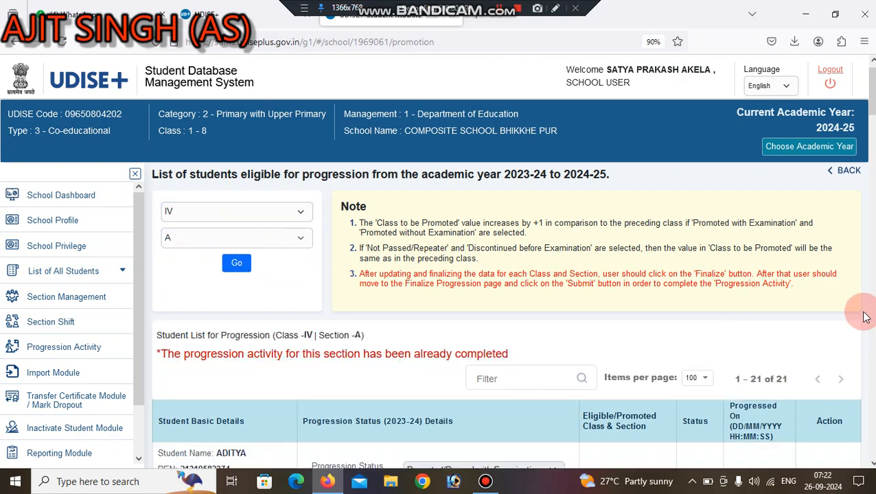
scroll(864, 92, down, 3)
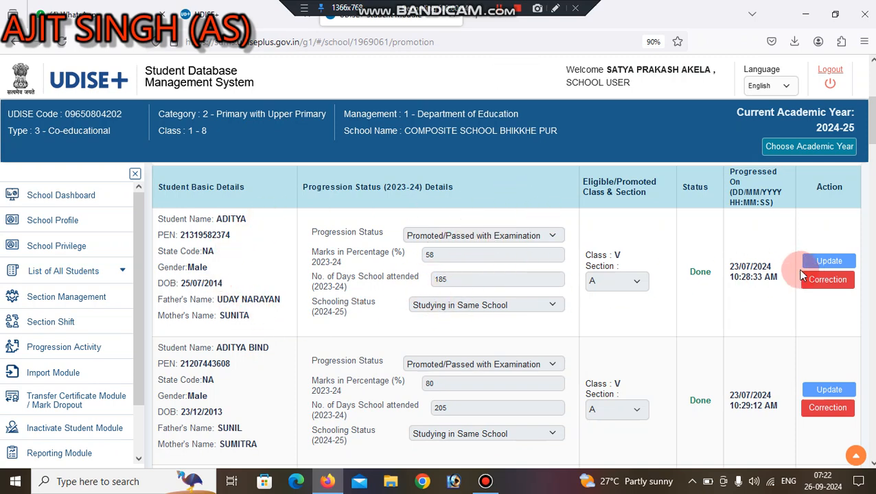
click(826, 281)
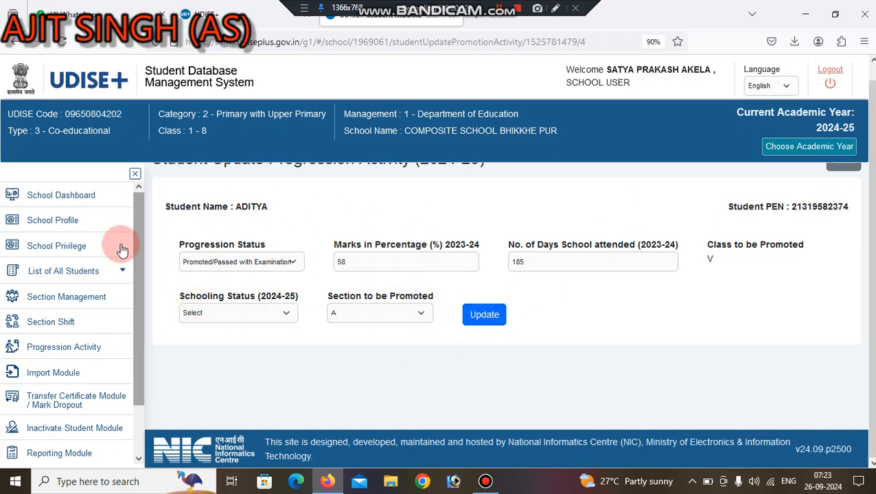
click(62, 347)
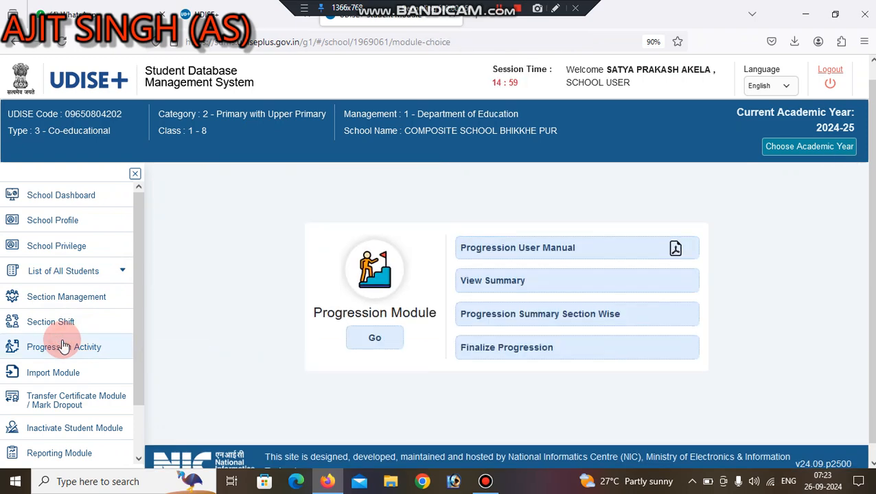
Load the Class V, Section A progression list and scroll down to the student rows.
click(373, 335)
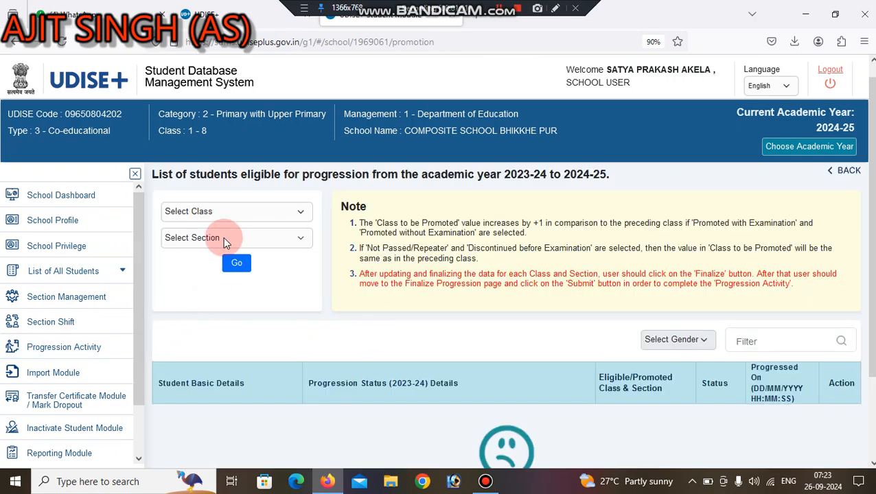
click(217, 213)
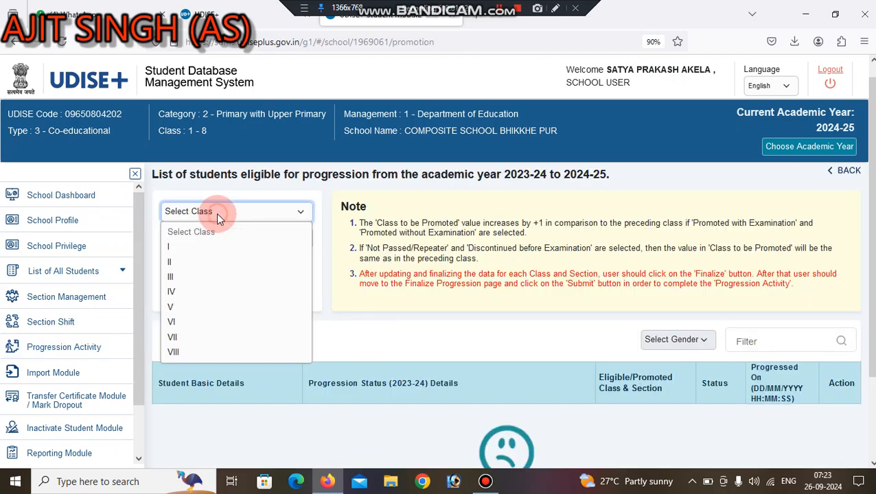
click(186, 307)
click(202, 244)
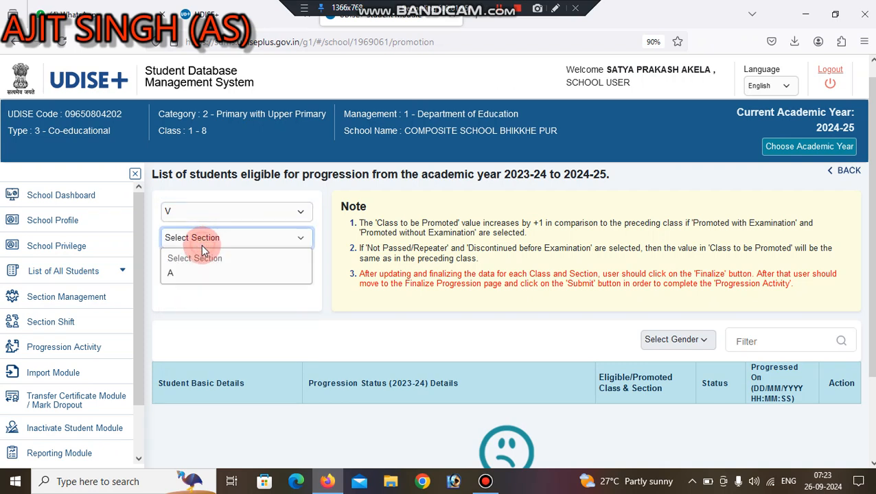
click(193, 273)
click(236, 265)
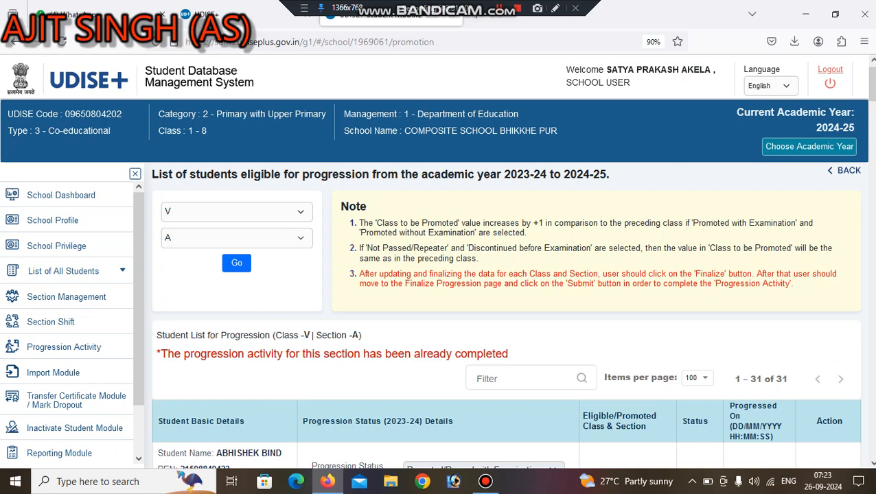
scroll(508, 316, down, 2)
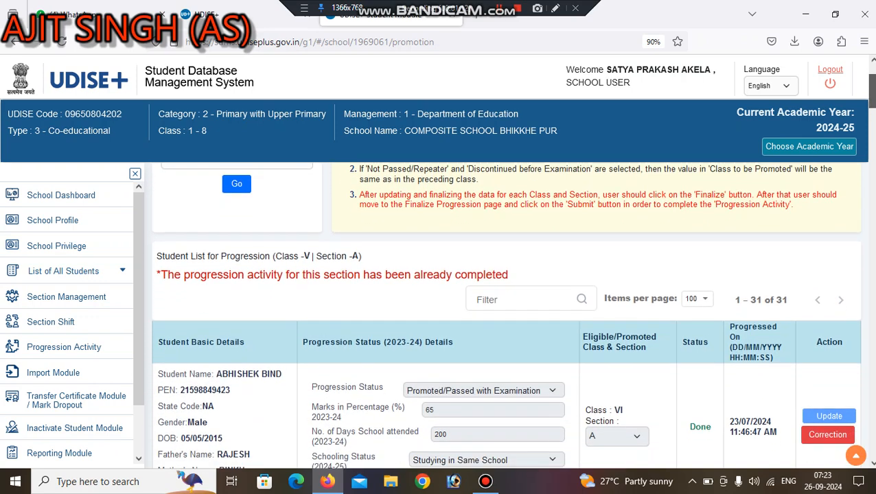
scroll(508, 316, down, 4)
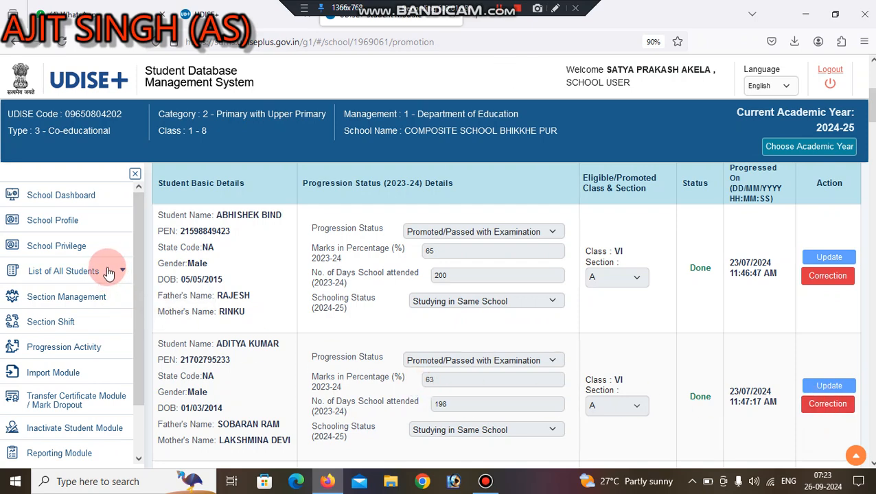
Open the second student's correction form and view its Progression Status options without changing them.
click(817, 408)
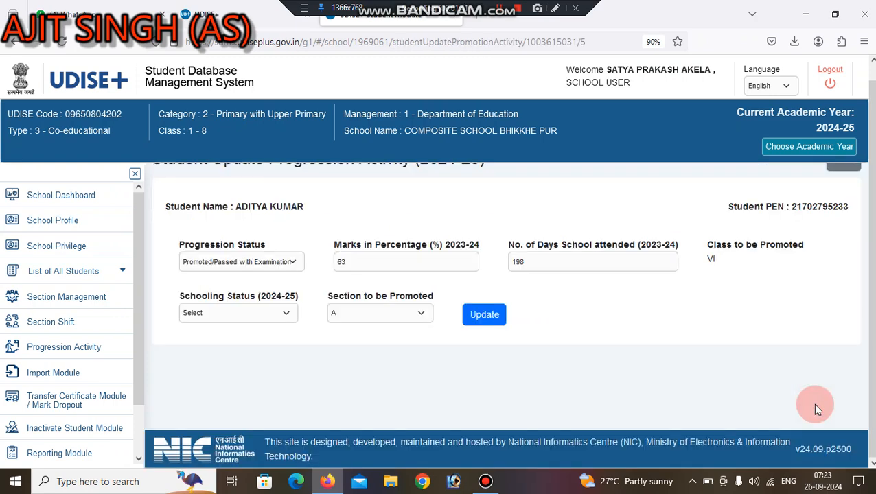
click(282, 261)
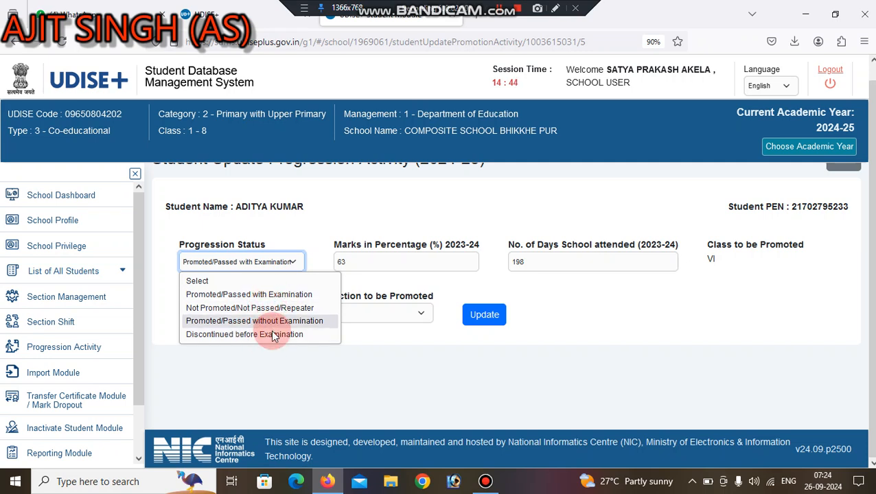
click(418, 384)
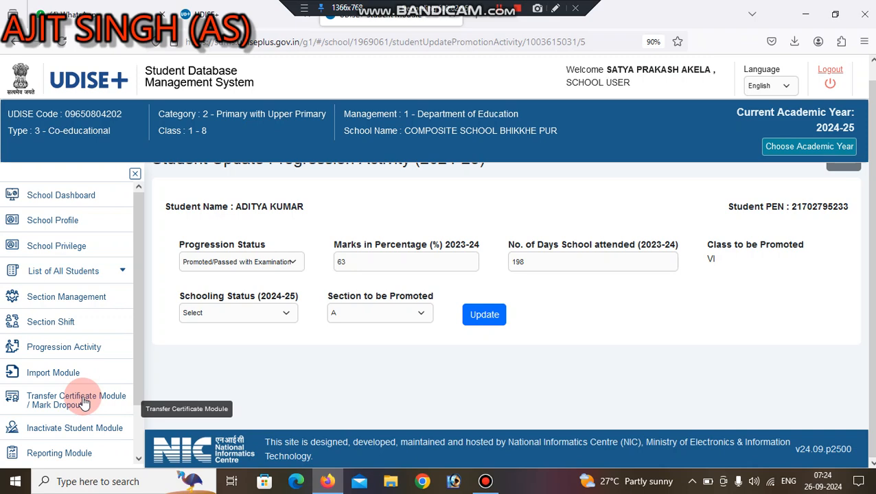
Visit the Transfer Certificate / Mark Dropout module, then return to the Progression Module page.
click(82, 401)
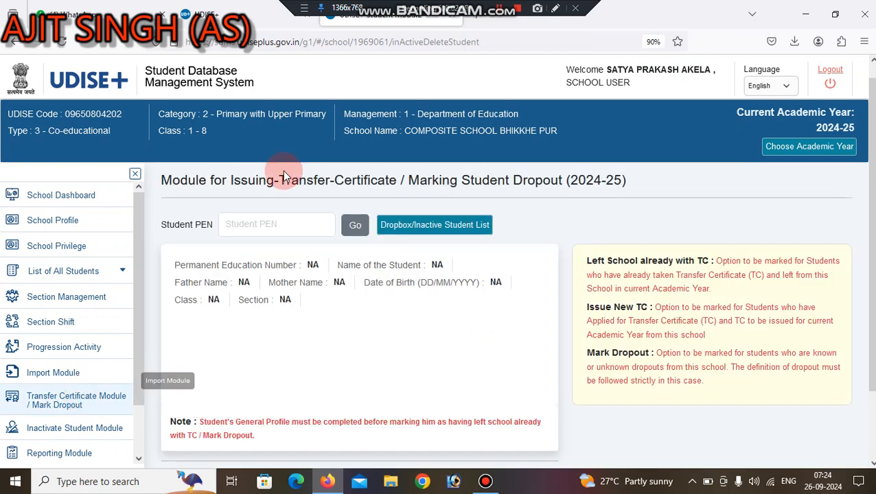
click(253, 228)
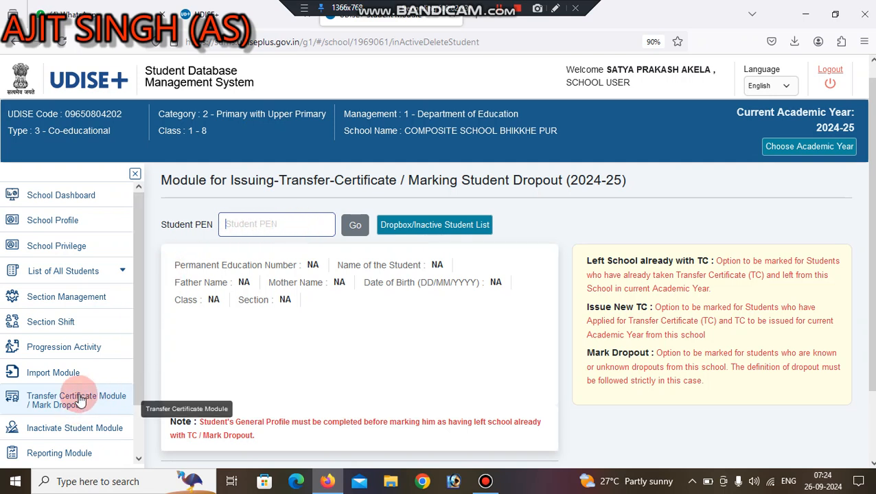
click(58, 347)
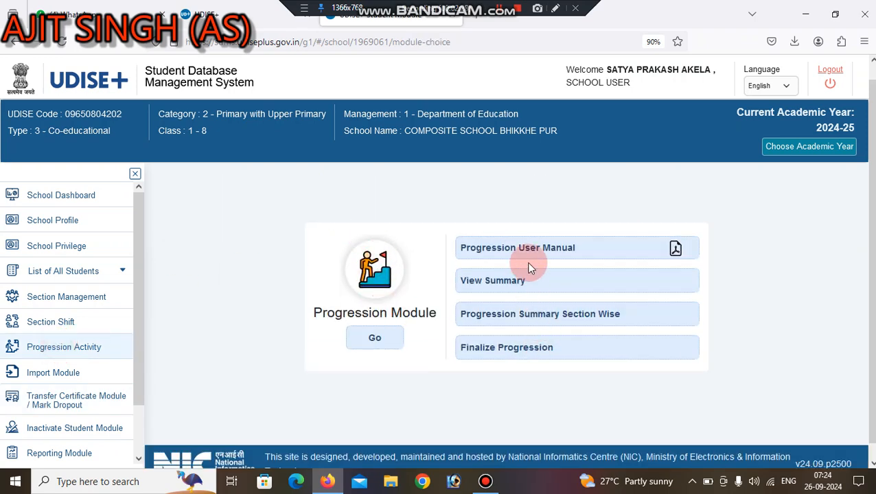
Copy a student's PEN from the View Summary progression list.
click(495, 280)
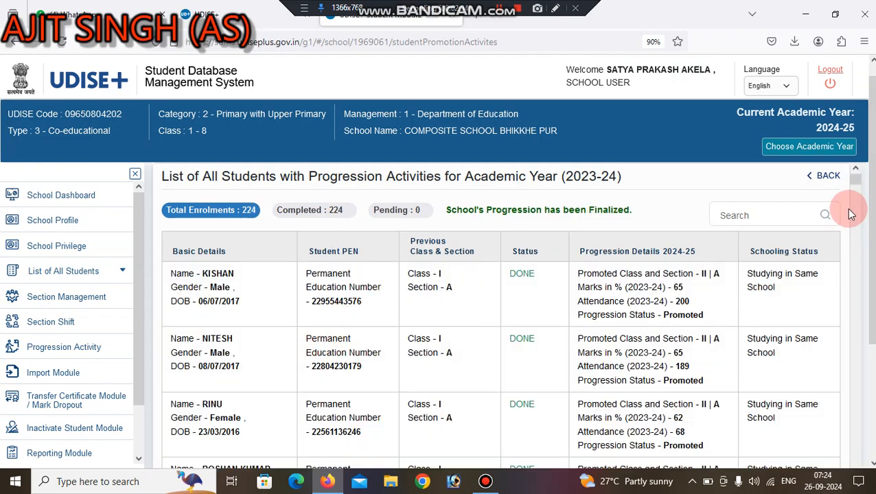
drag(855, 180, 856, 388)
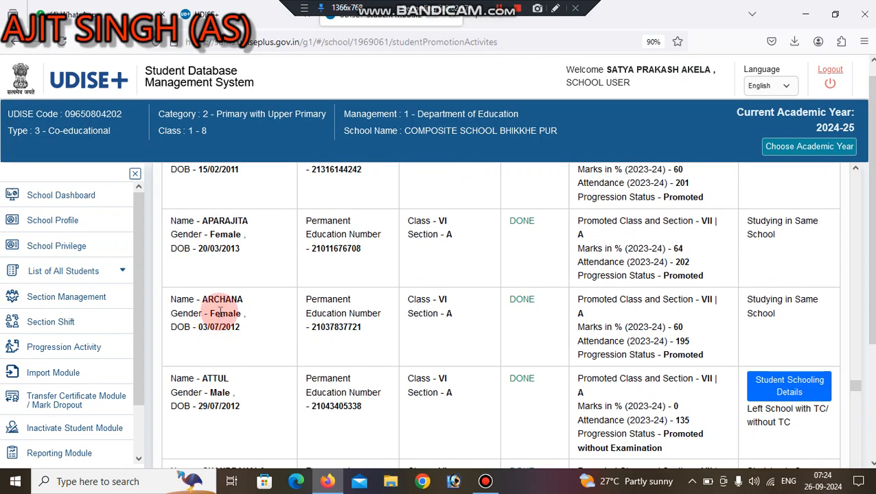
double_click(336, 328)
key(ctrl+c)
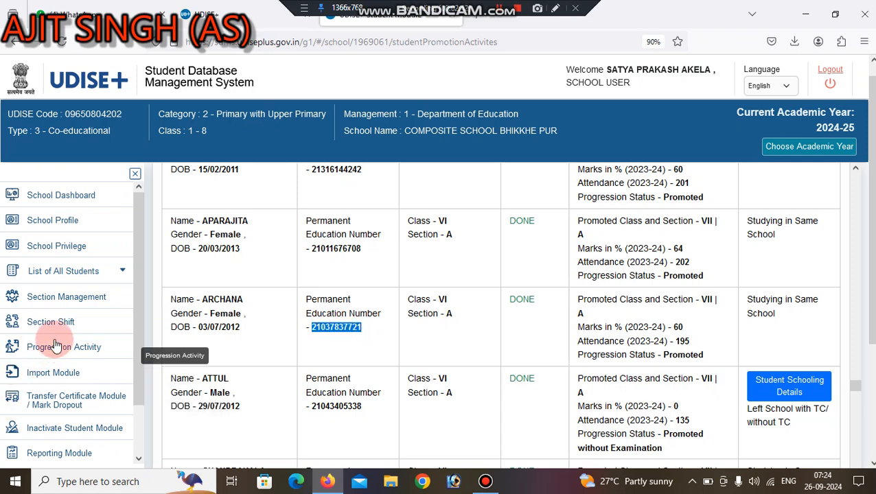
Paste the PEN into the Transfer Certificate module, look up the student and start Mark Dropout.
click(49, 399)
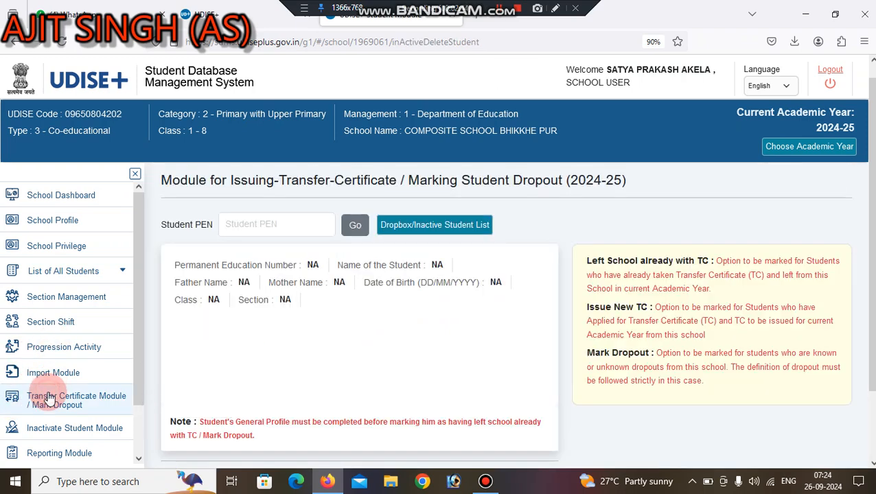
click(283, 223)
key(ctrl+v)
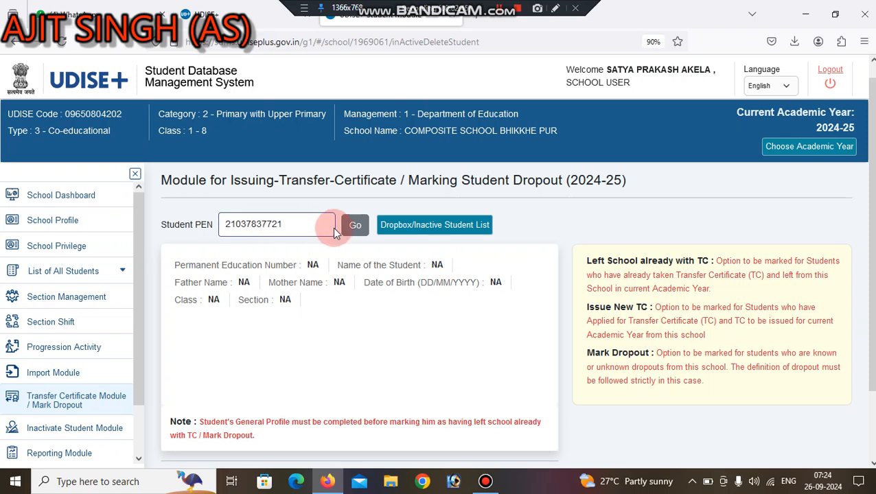
click(352, 228)
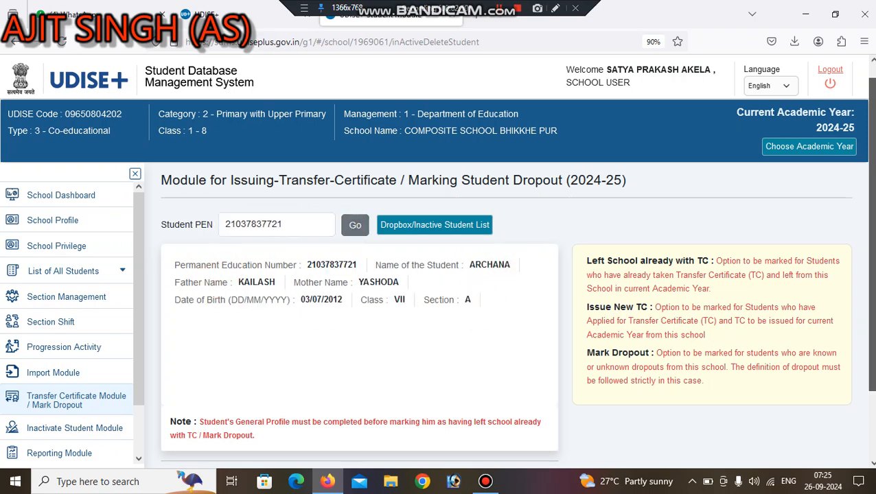
scroll(509, 293, down, 2)
click(184, 405)
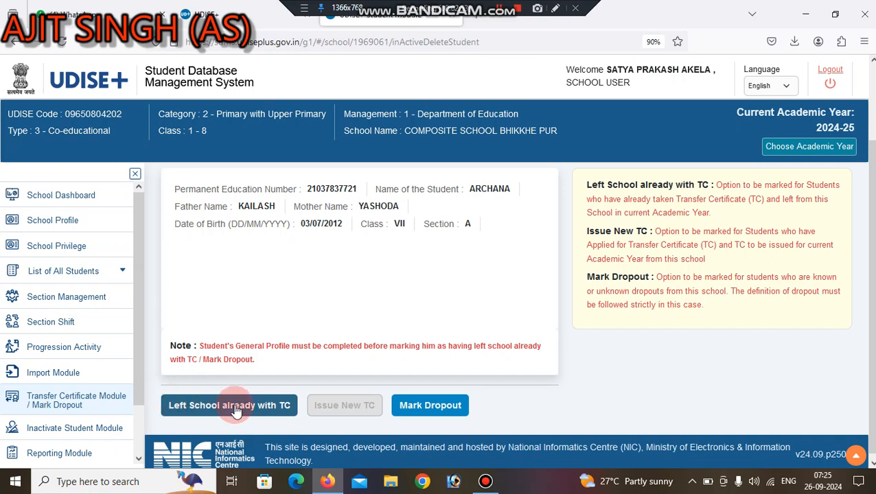
click(424, 406)
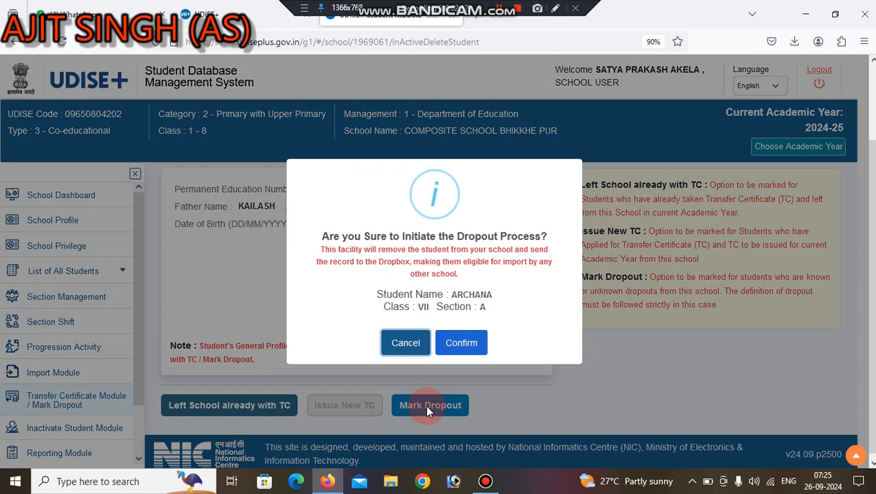
Confirm the dropout, choose Transportation Difficulties as the reason, then leave the form unsubmitted.
click(457, 343)
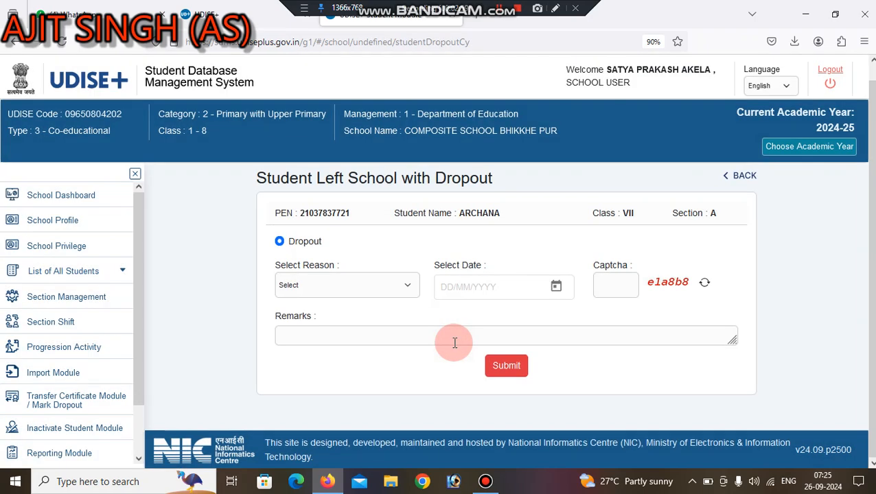
click(381, 284)
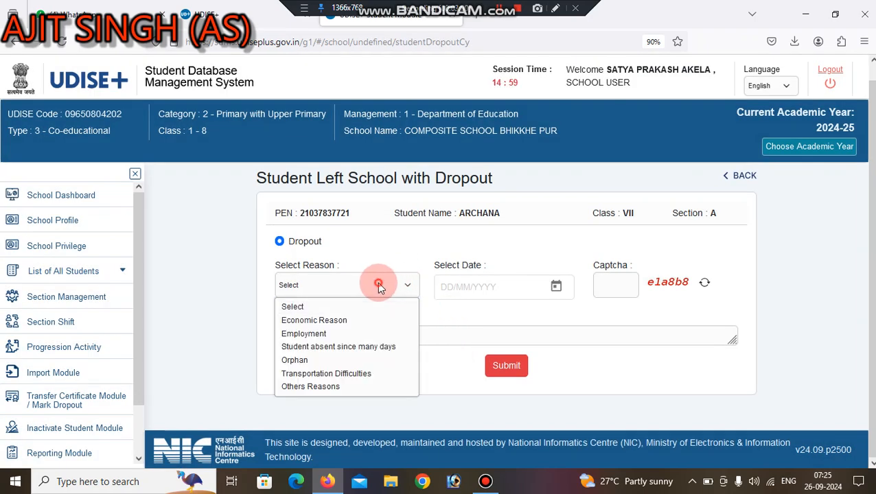
click(302, 374)
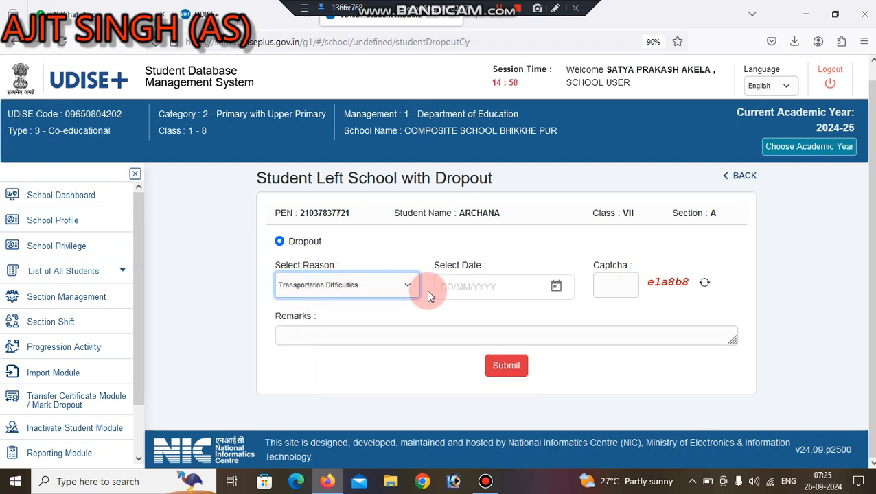
click(454, 286)
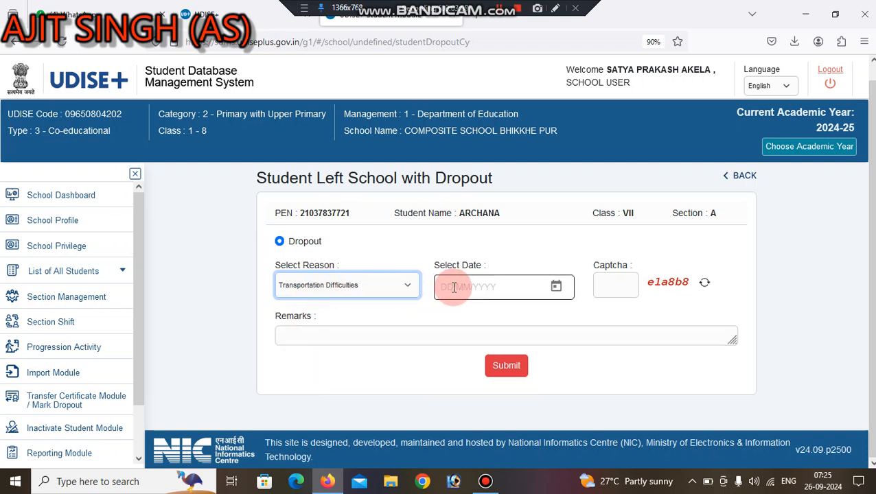
click(627, 285)
click(446, 341)
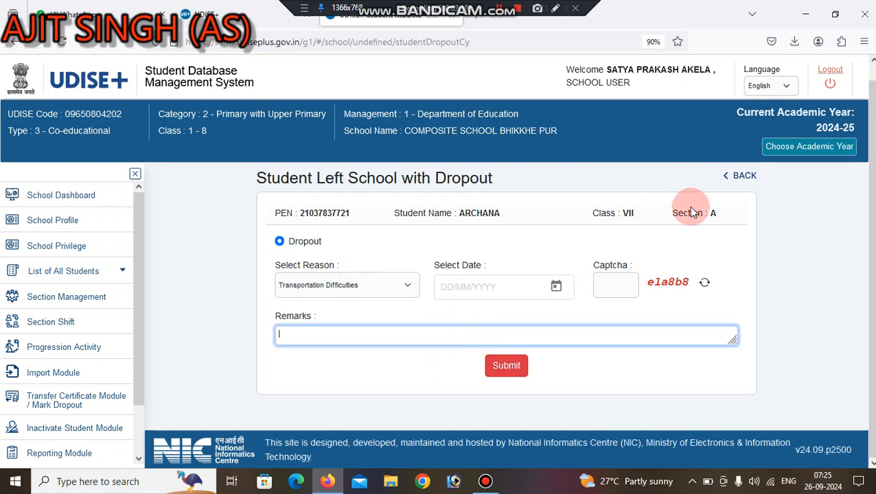
click(745, 177)
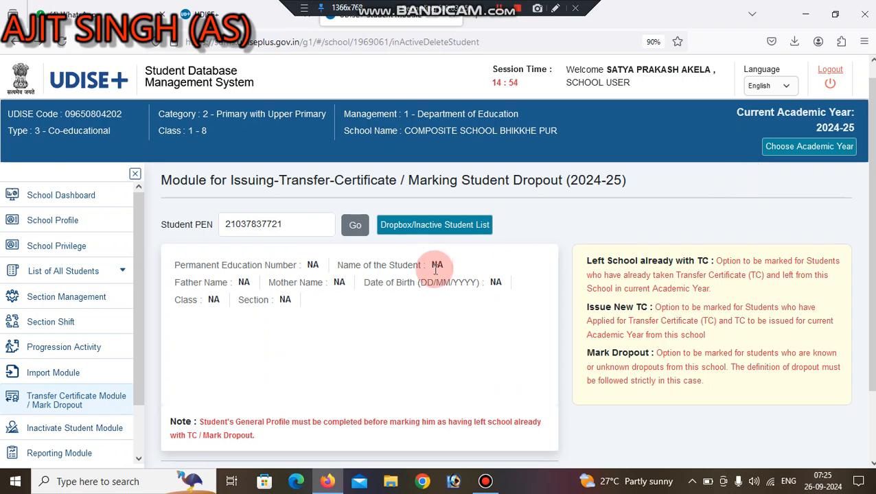
Look up the student by PEN and confirm 'Left School already with TC' to open its form.
click(357, 226)
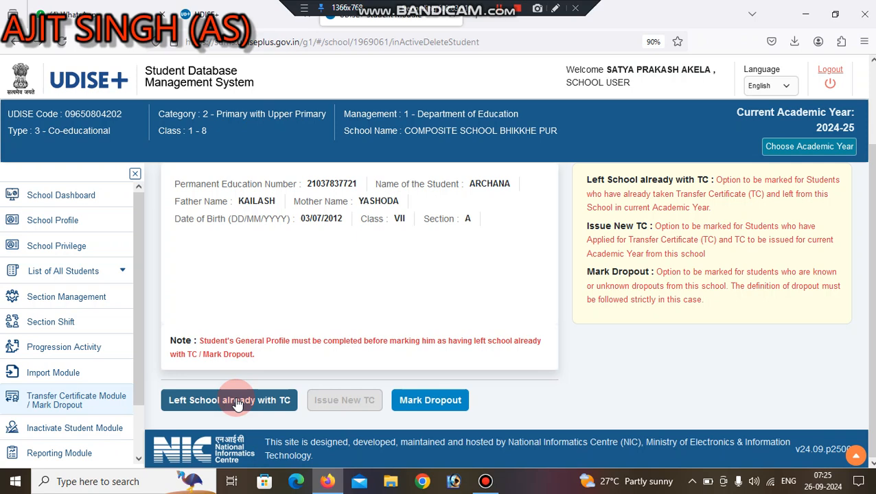
click(238, 403)
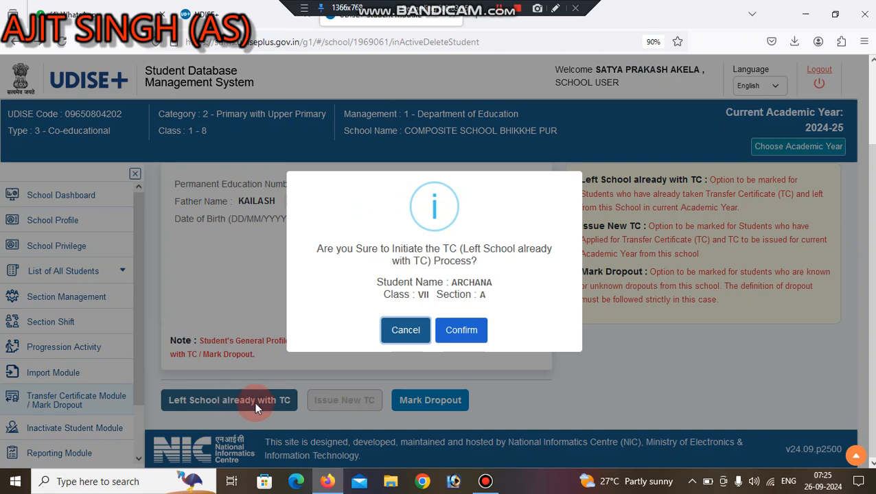
click(471, 329)
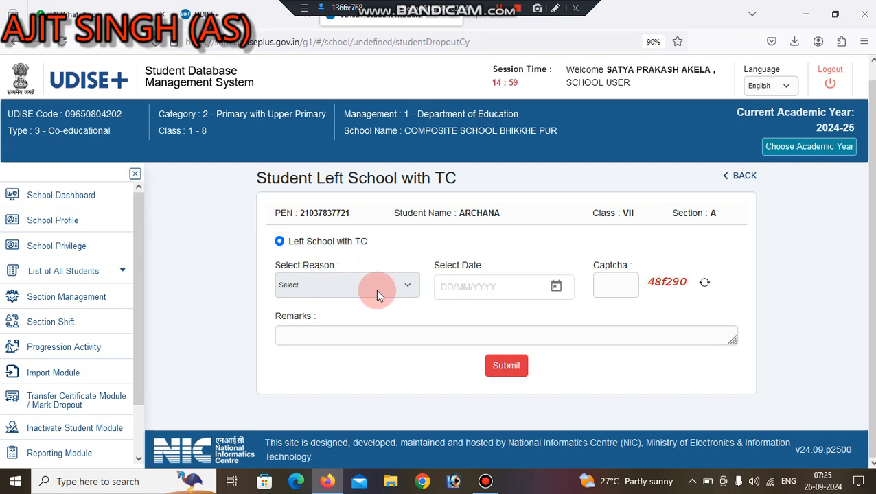
click(456, 296)
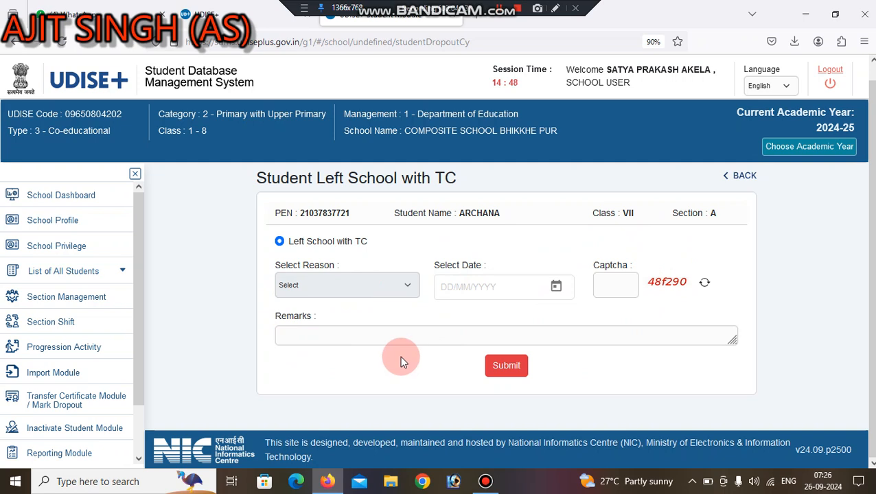
Return to the Transfer Certificate / Mark Dropout module page from the sidebar.
drag(139, 374, 141, 426)
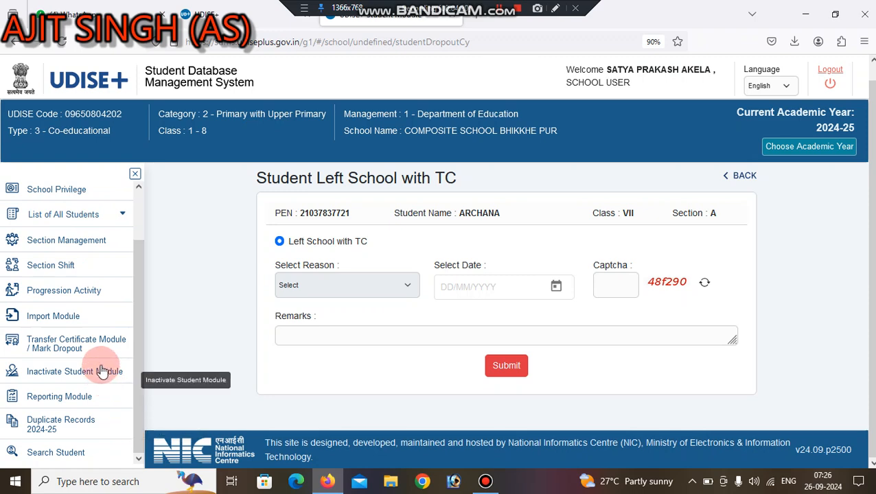
click(81, 343)
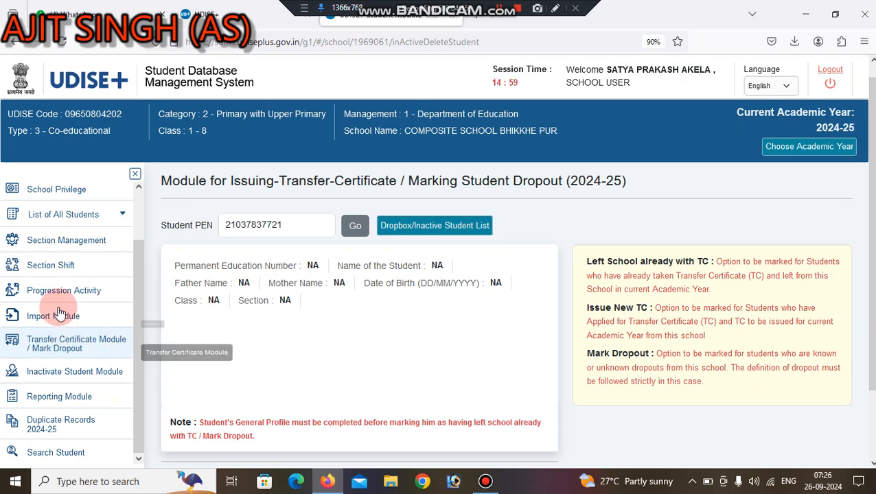
Open the Dropbox Students list and tick the first student's 'change the Dropbox Status' option.
click(62, 215)
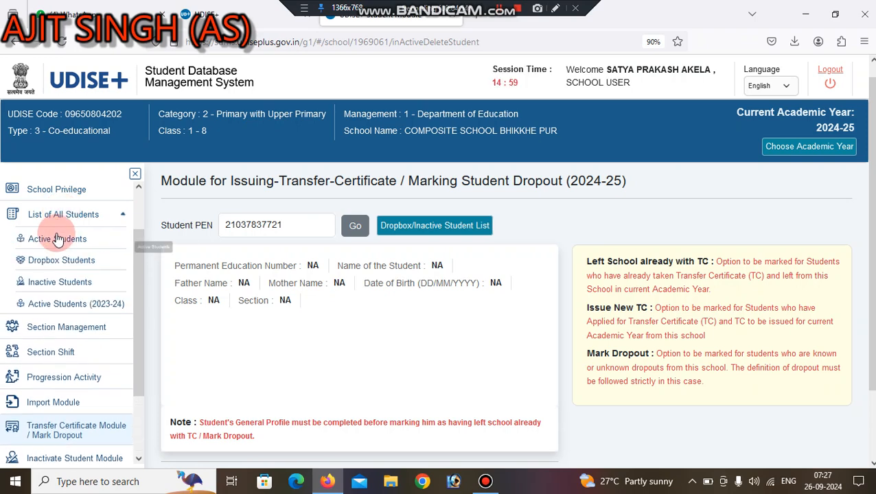
click(42, 260)
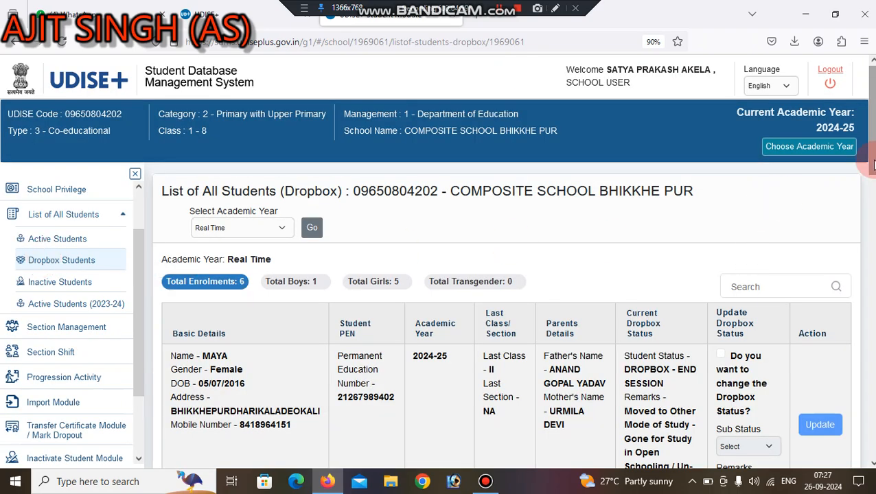
scroll(693, 233, down, 2)
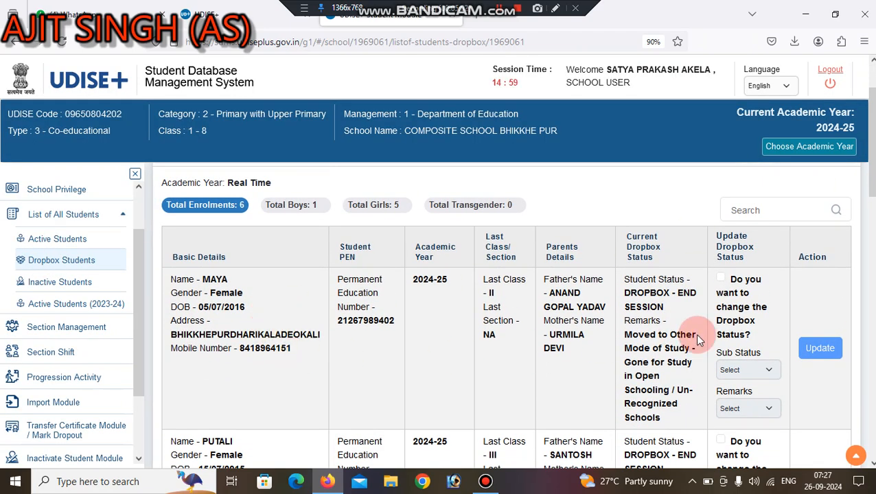
click(721, 280)
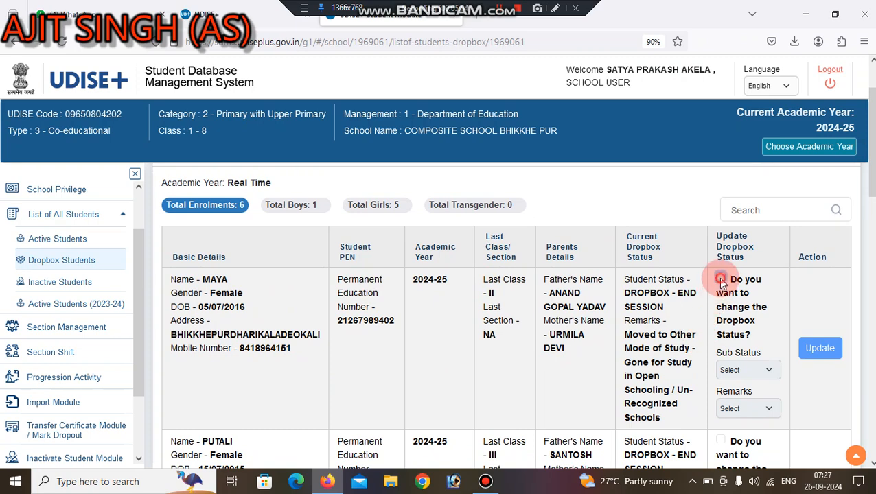
Try the Marked Inactive, Moved to Other Mode of Study and Marked Dropout sub statuses with their remarks.
click(761, 375)
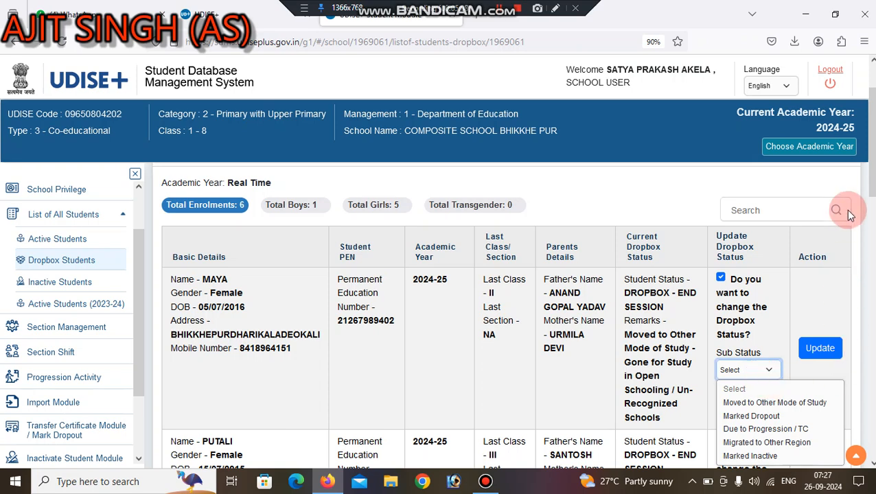
drag(871, 137, 872, 170)
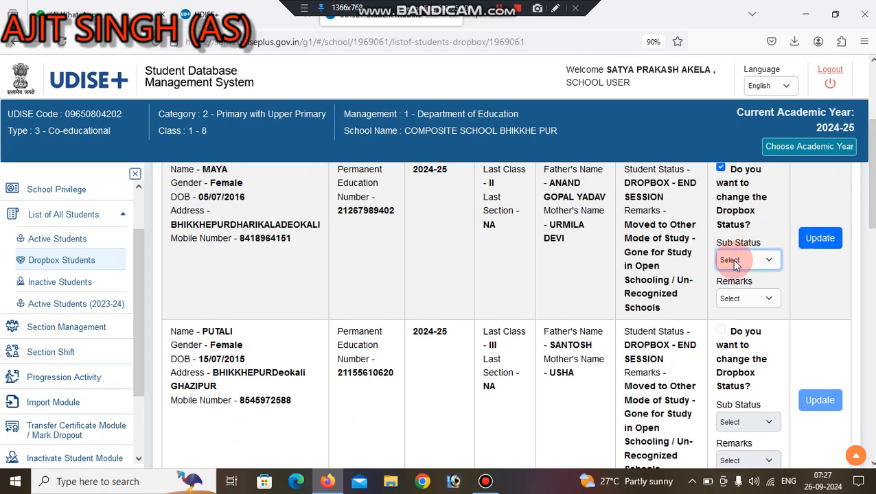
click(732, 259)
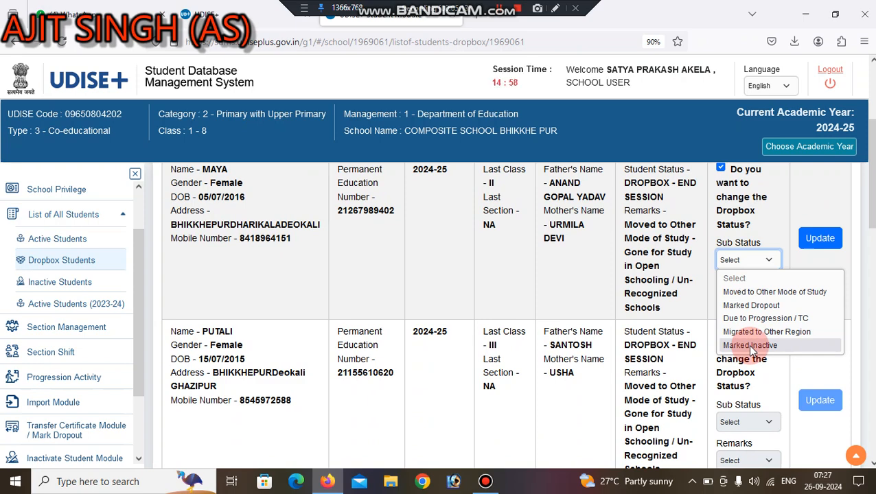
click(751, 345)
click(744, 300)
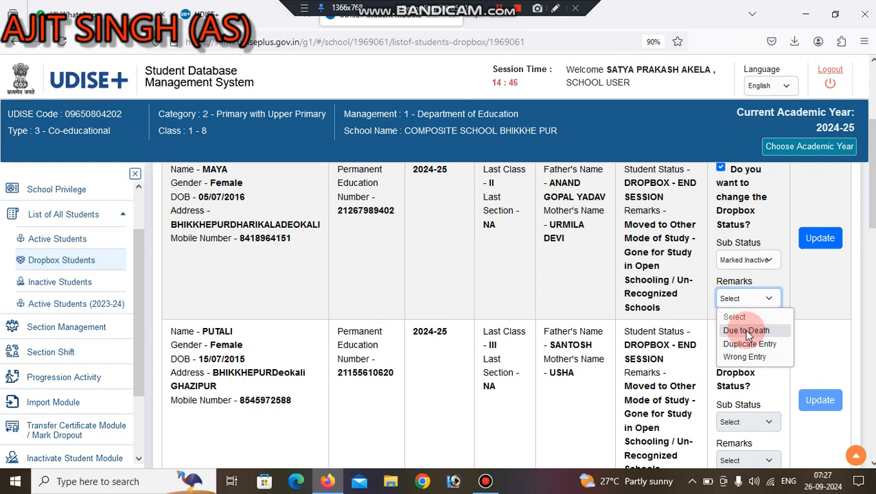
click(753, 259)
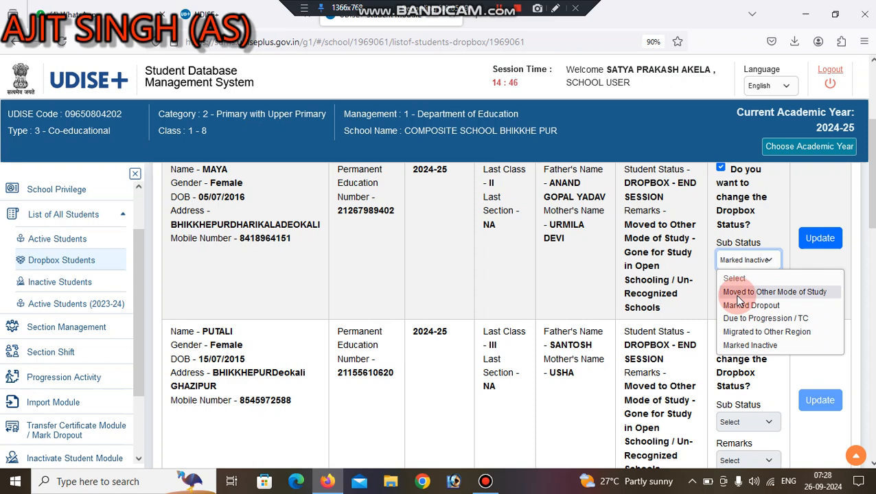
click(815, 294)
click(773, 298)
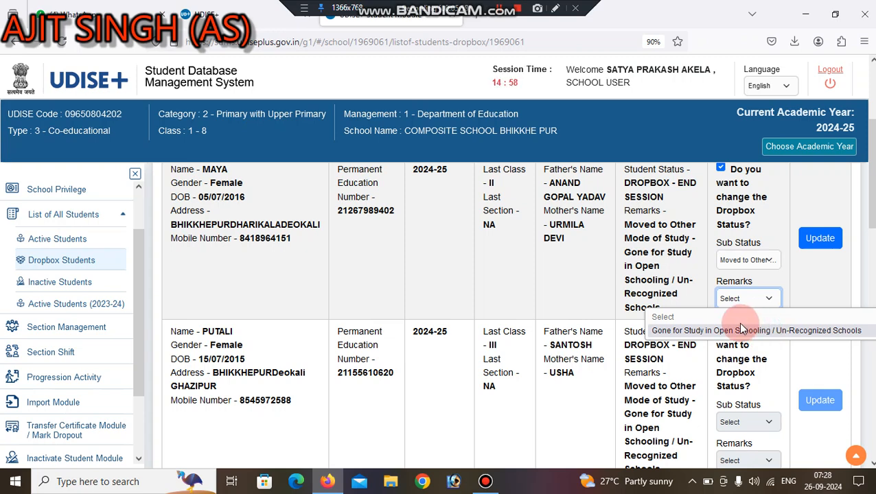
click(745, 260)
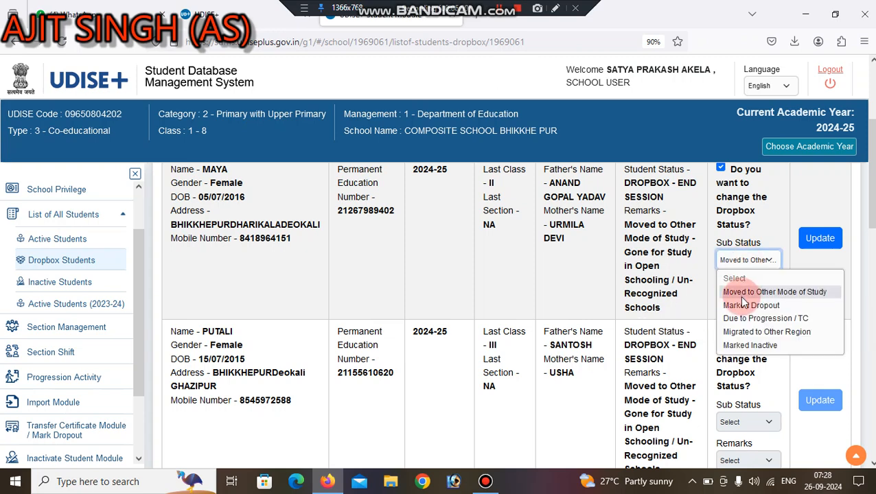
click(743, 305)
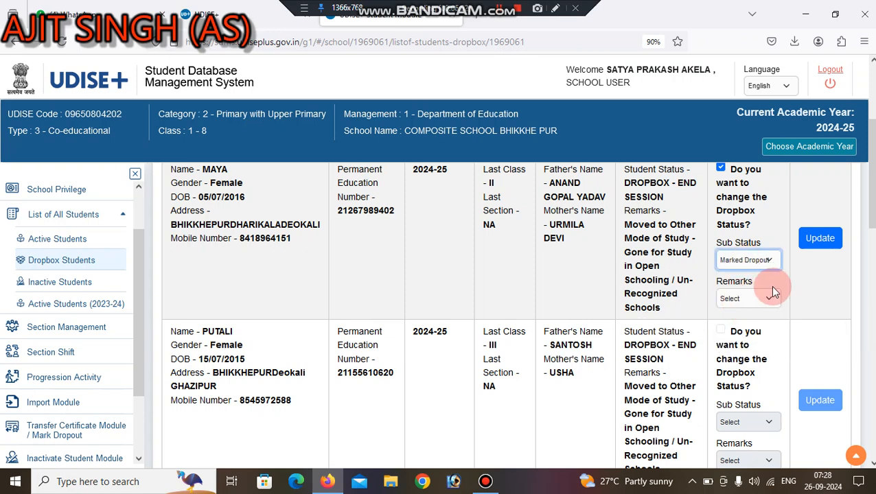
click(771, 294)
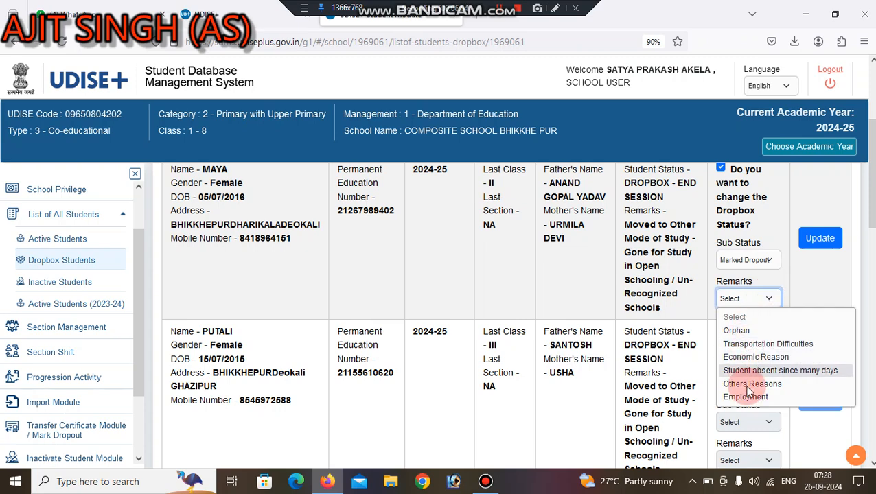
double_click(798, 265)
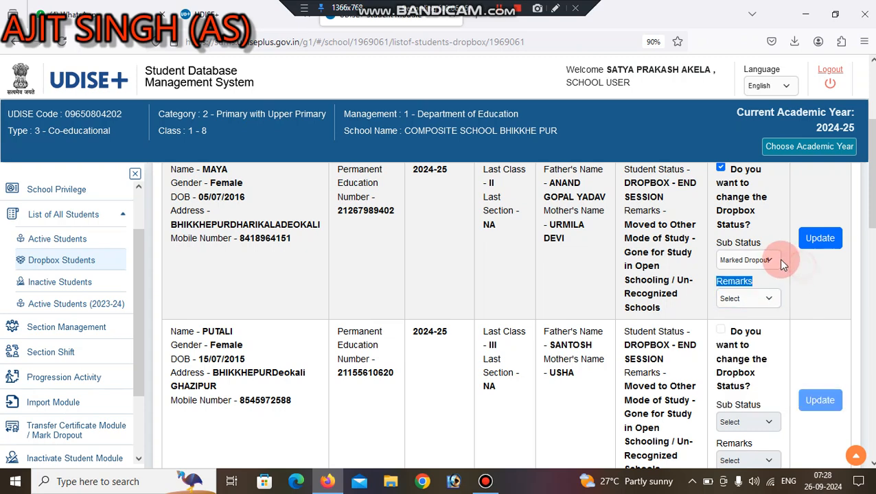
Try Due to Progression / TC, then settle on Migrated to Other Region as the sub status.
click(774, 262)
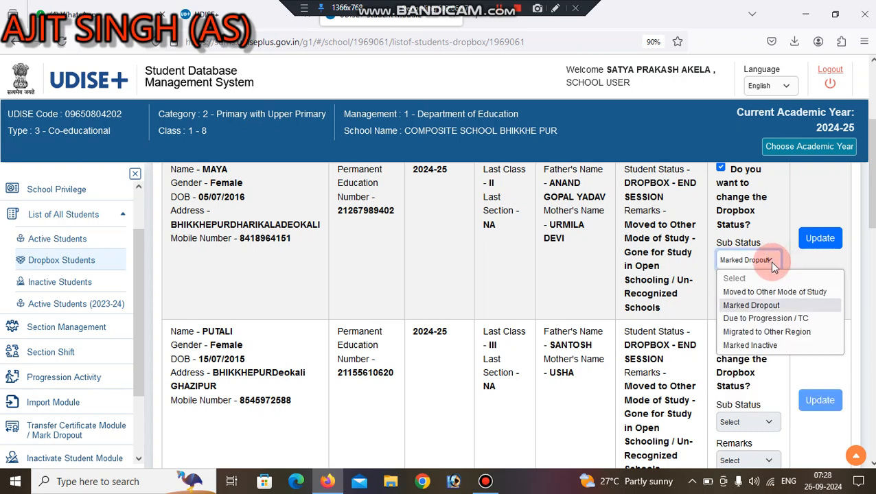
click(755, 319)
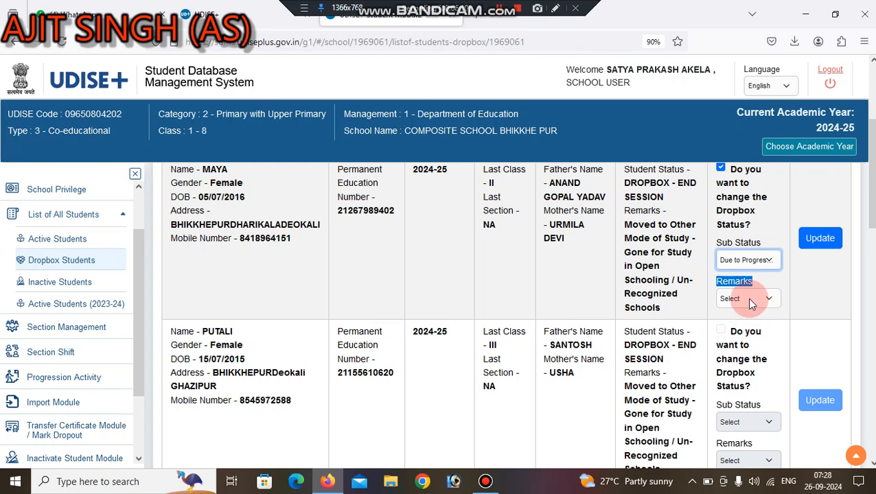
click(749, 299)
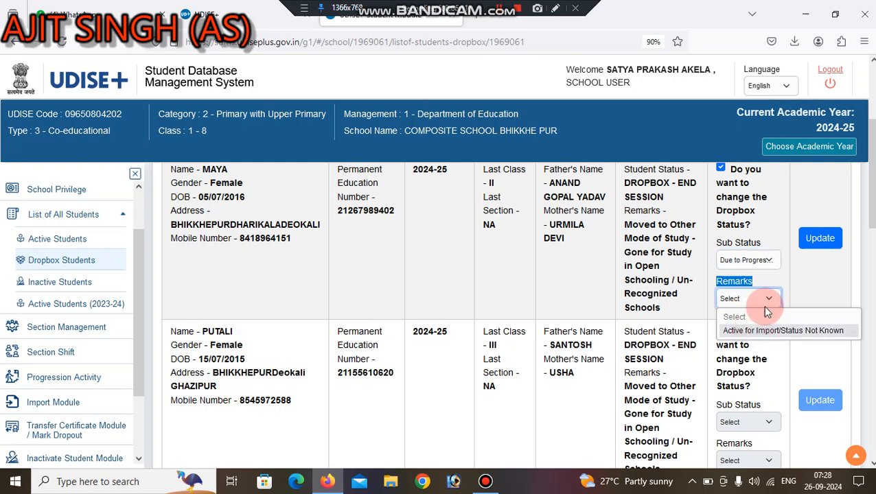
click(763, 261)
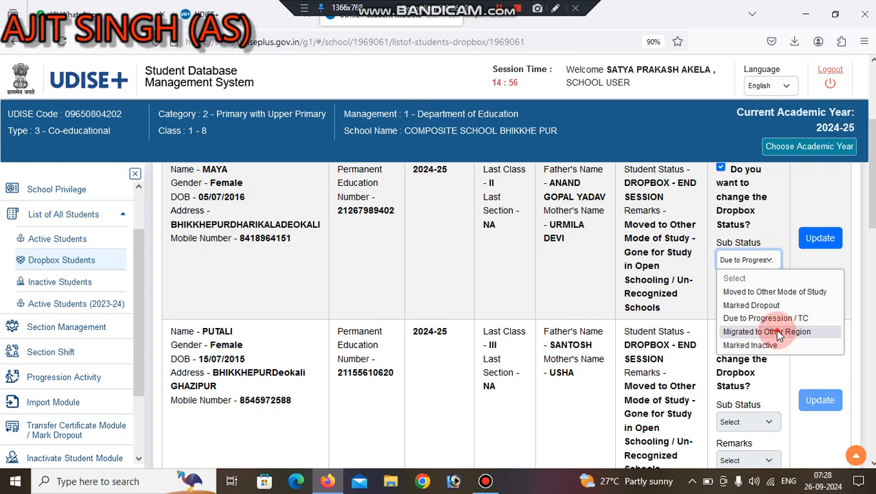
click(780, 334)
click(759, 298)
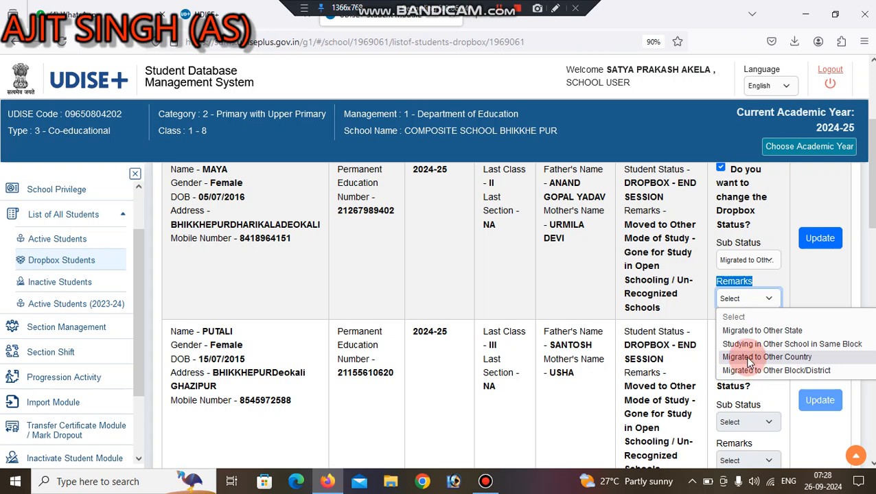
click(776, 295)
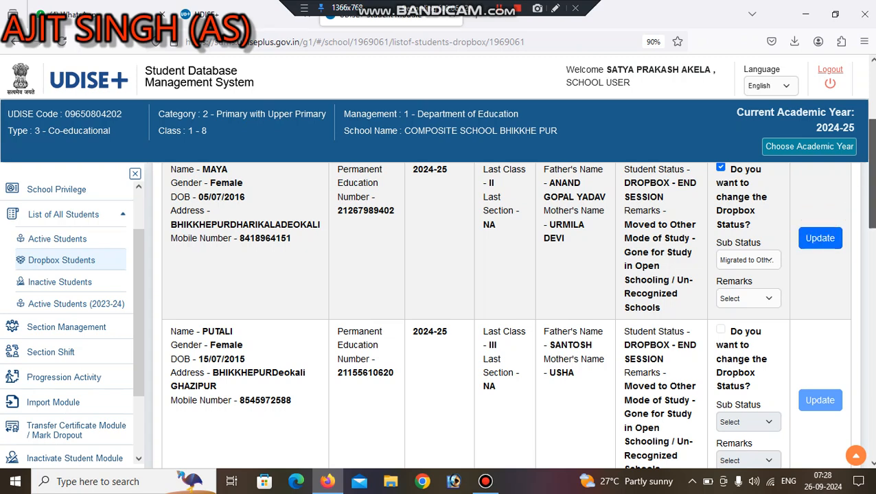
Scroll the Dropbox Students list to the first student's row showing Migrated to Other Region.
drag(872, 205, 872, 176)
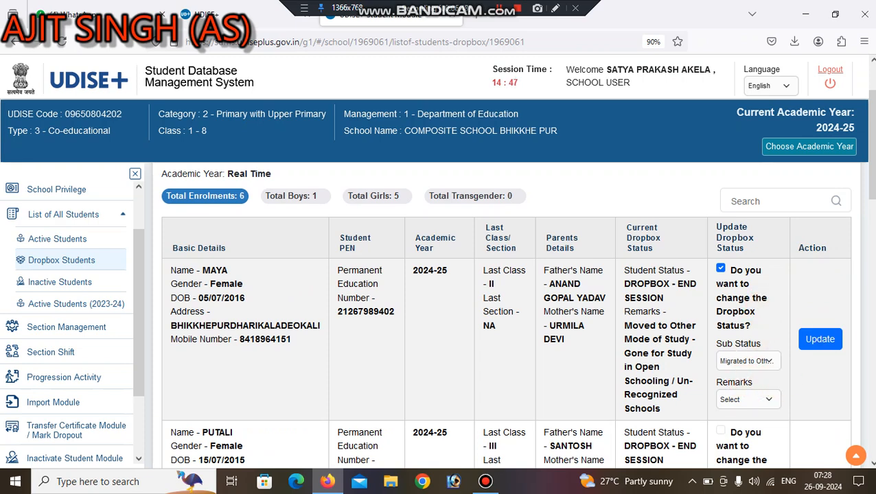
scroll(507, 316, up, 1)
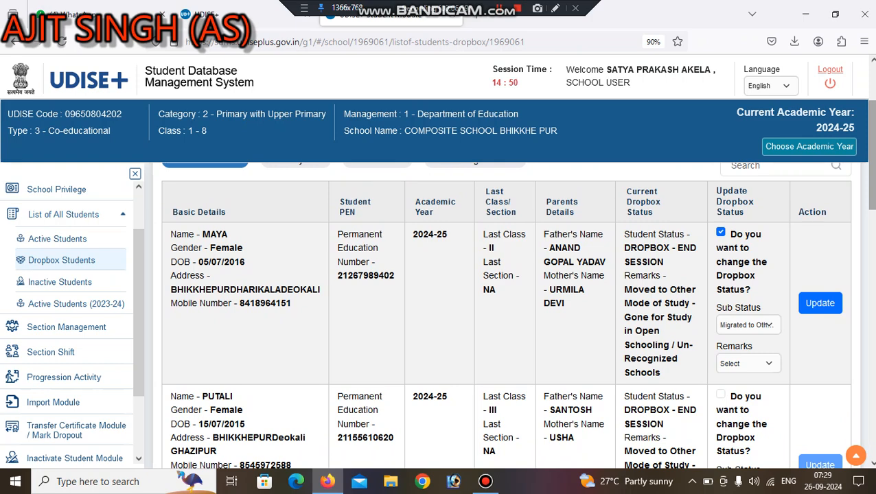
scroll(506, 309, up, 1)
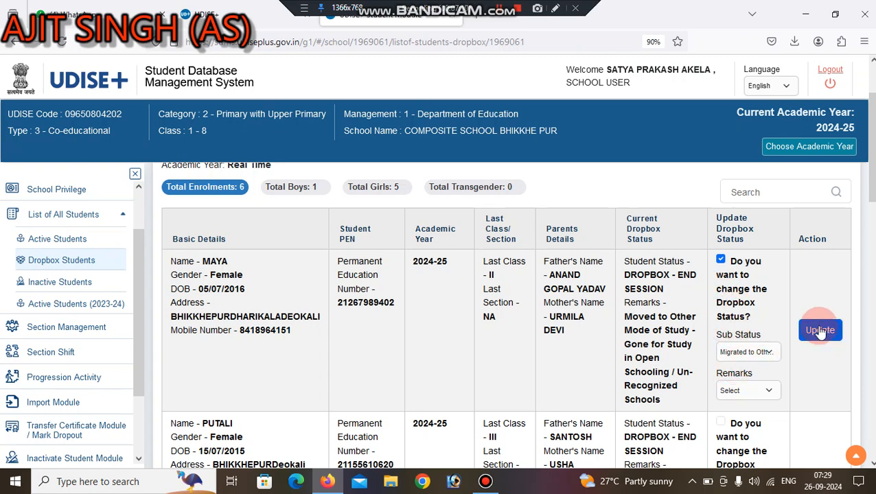
click(874, 198)
drag(873, 198, 873, 219)
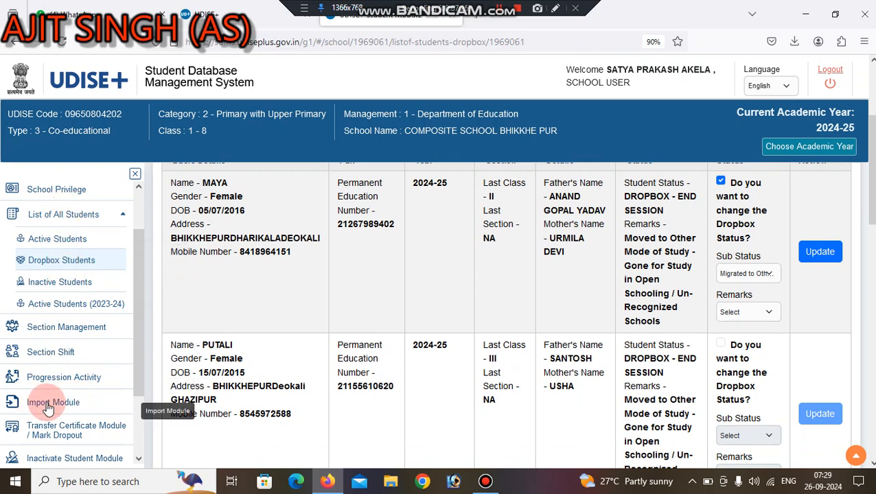
Open the Import Module's Dropbox/Inactive Student List of other schools.
click(46, 407)
click(311, 326)
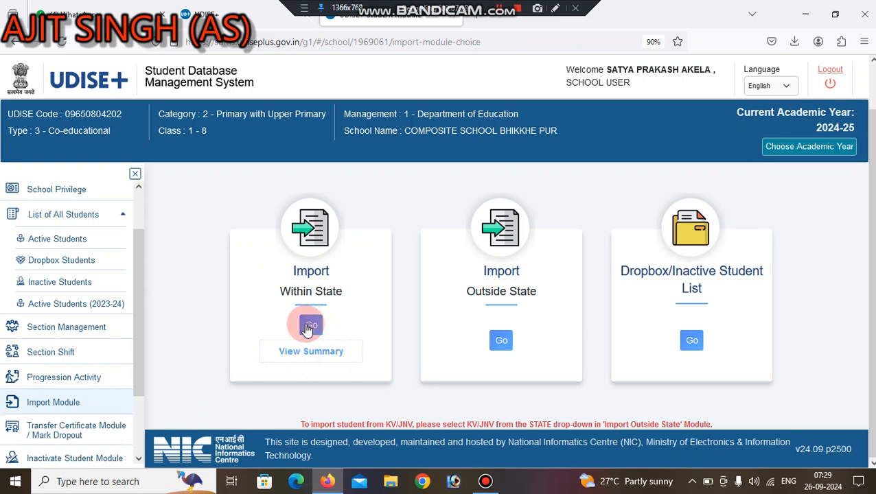
click(693, 345)
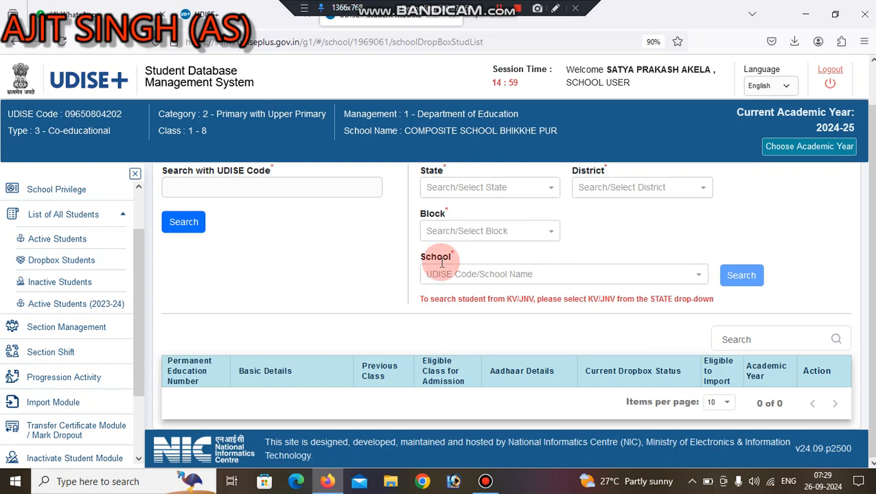
click(336, 190)
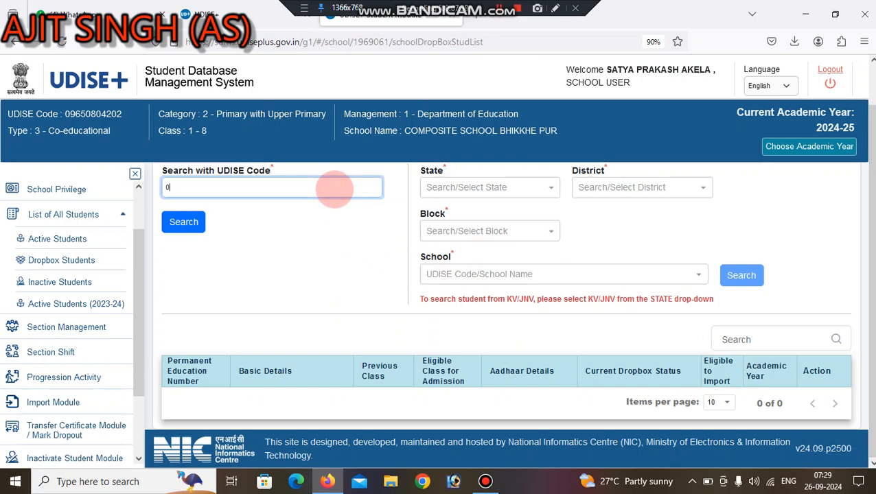
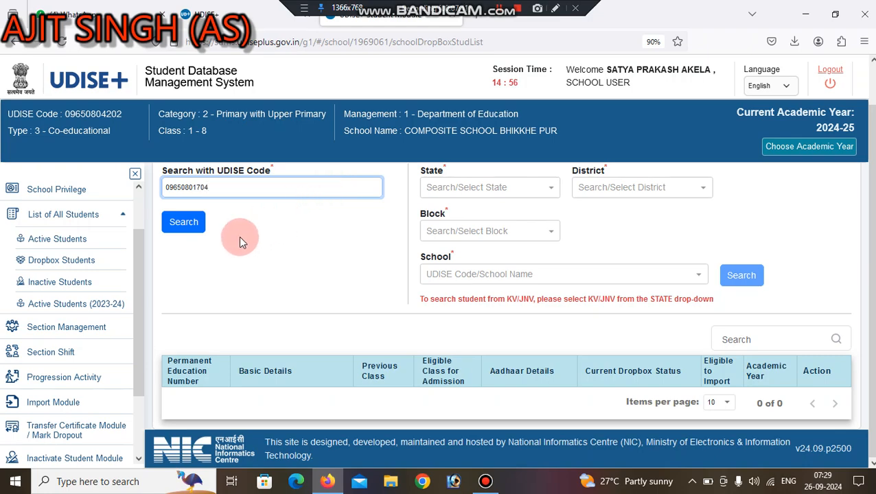
click(184, 223)
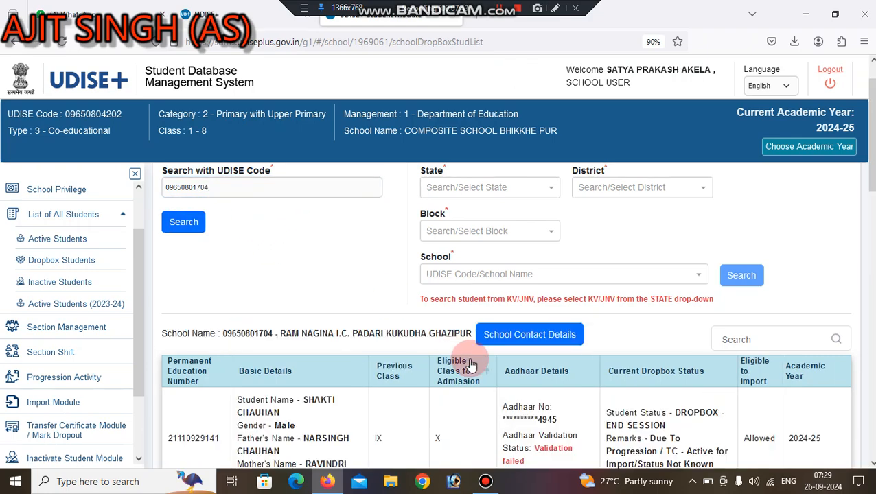
mouse_move(869, 172)
mouse_down()
mouse_move(866, 243)
mouse_move(866, 180)
mouse_up()
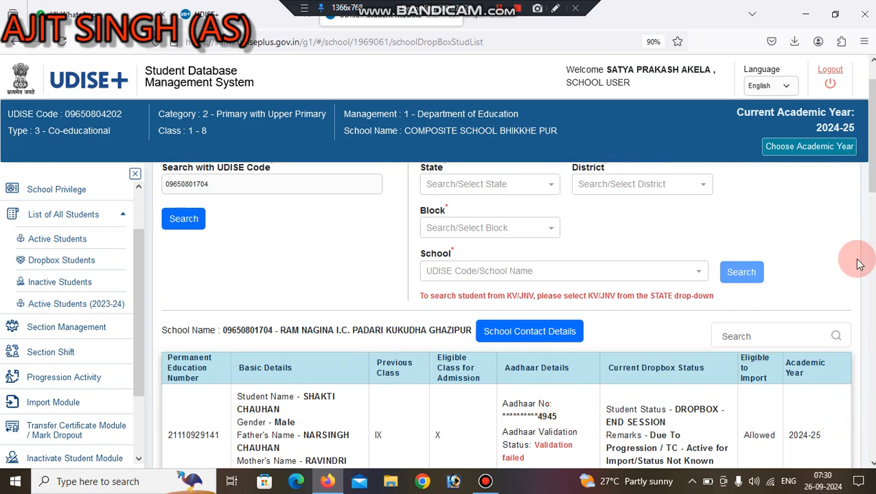
scroll(574, 334, down, 3)
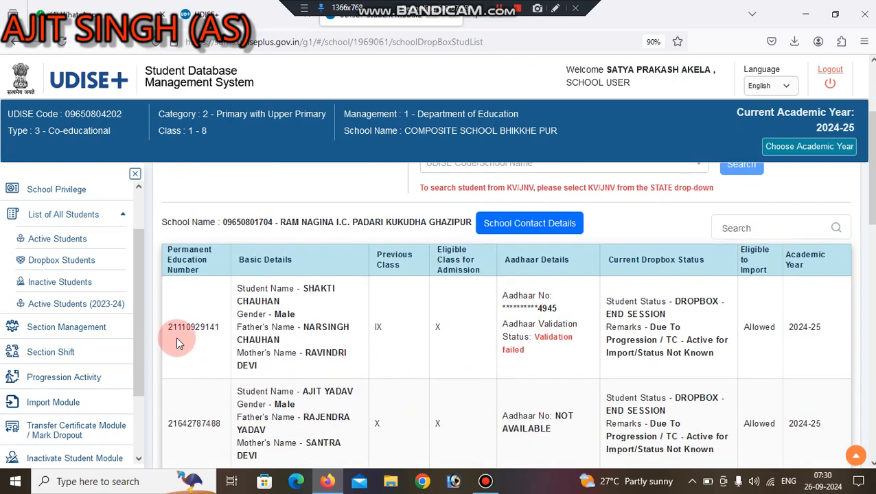
Set the State filter to UTTAR PRADESH, correcting an accidental DADRA & NAGAR HAVELI pick.
drag(872, 204, 872, 165)
click(539, 206)
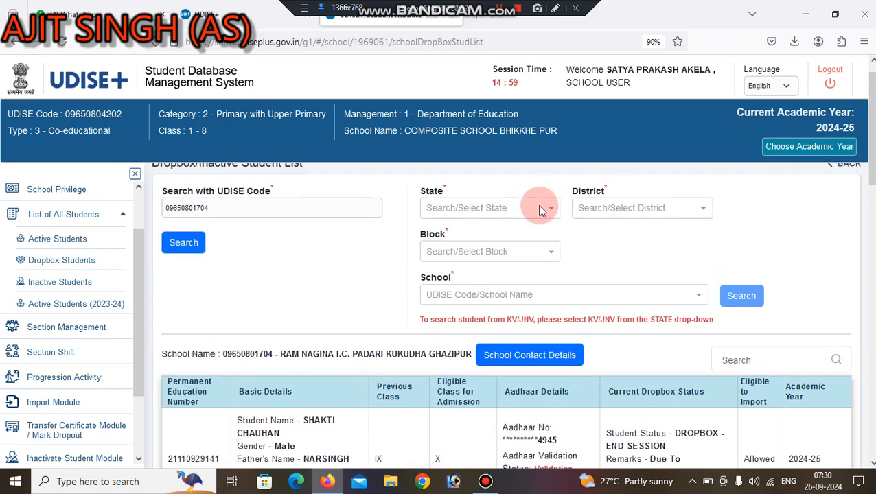
text(u)
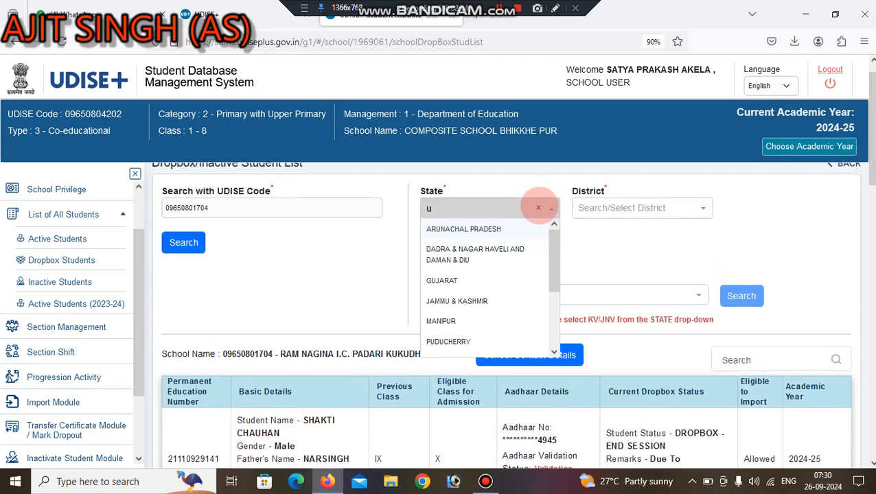
click(549, 257)
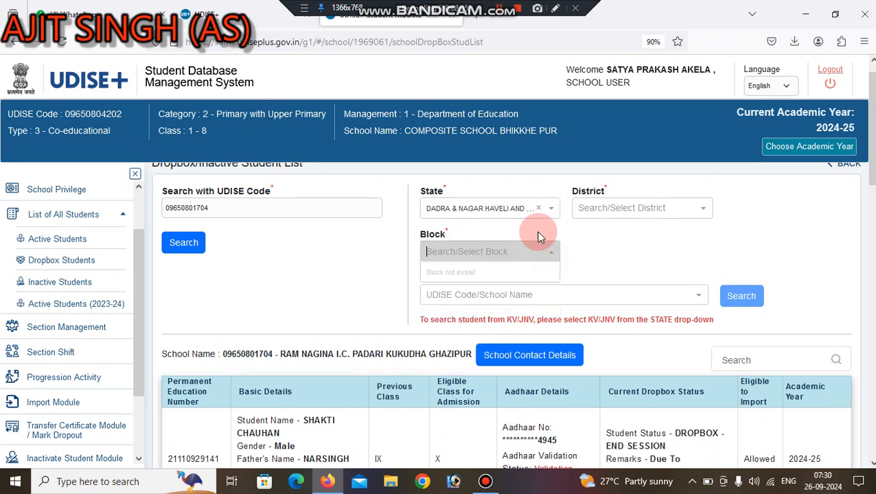
click(526, 215)
text(ut)
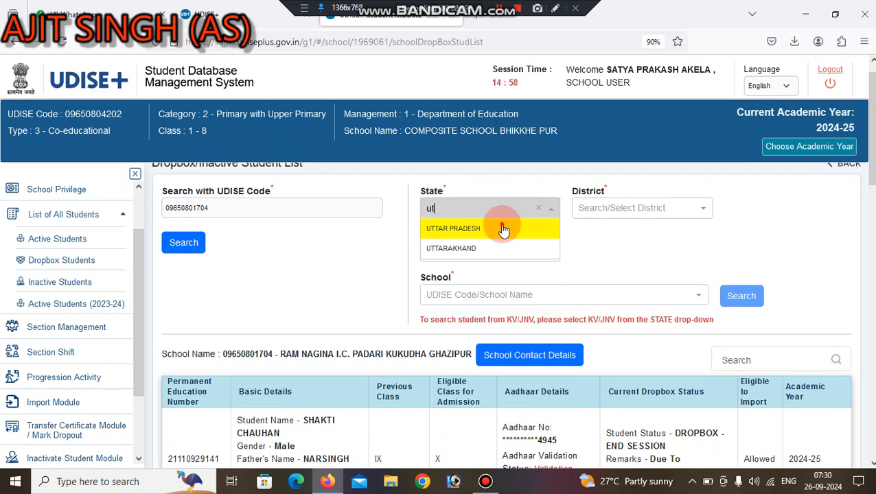
click(505, 228)
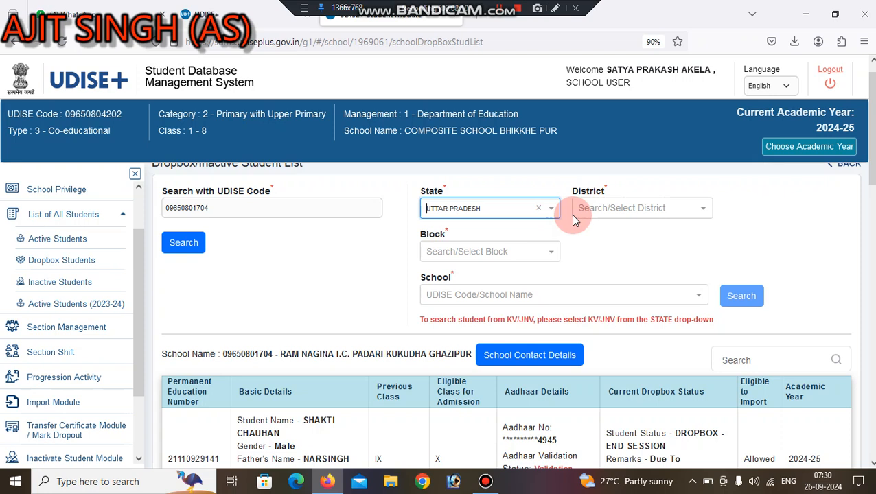
Choose GHAZIPUR as the district and DEOKALI as the block.
click(590, 212)
text(gh)
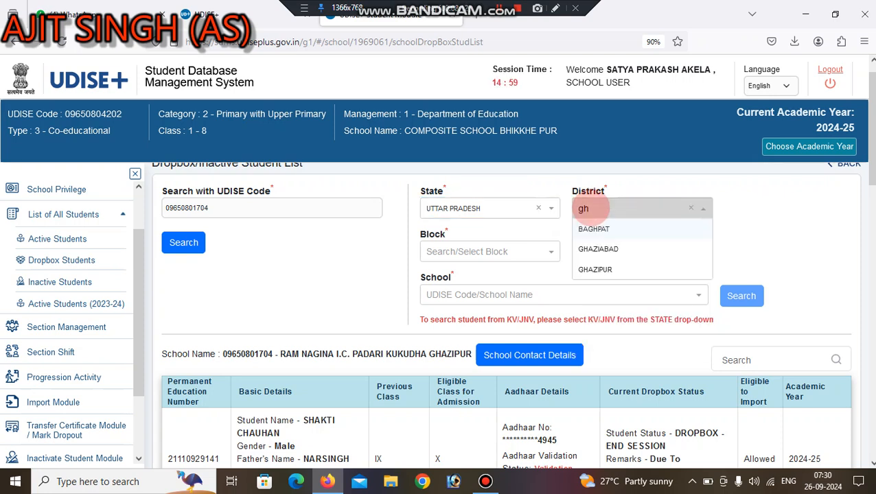
click(589, 268)
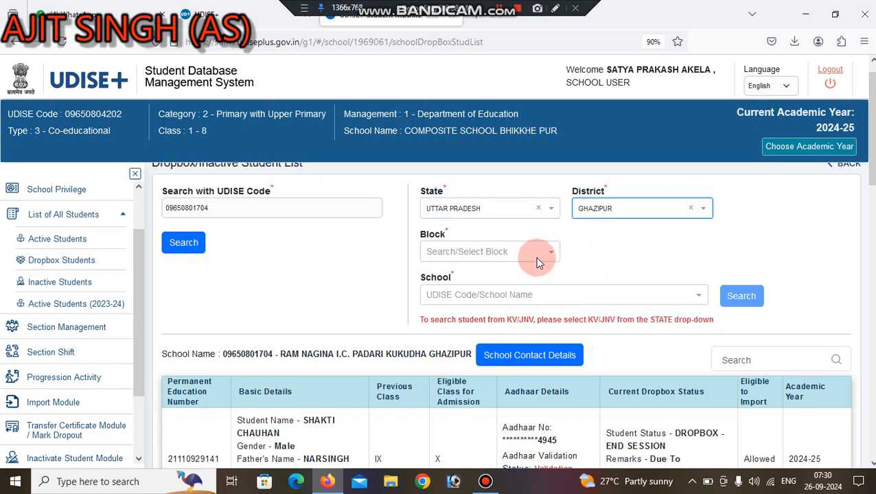
click(534, 256)
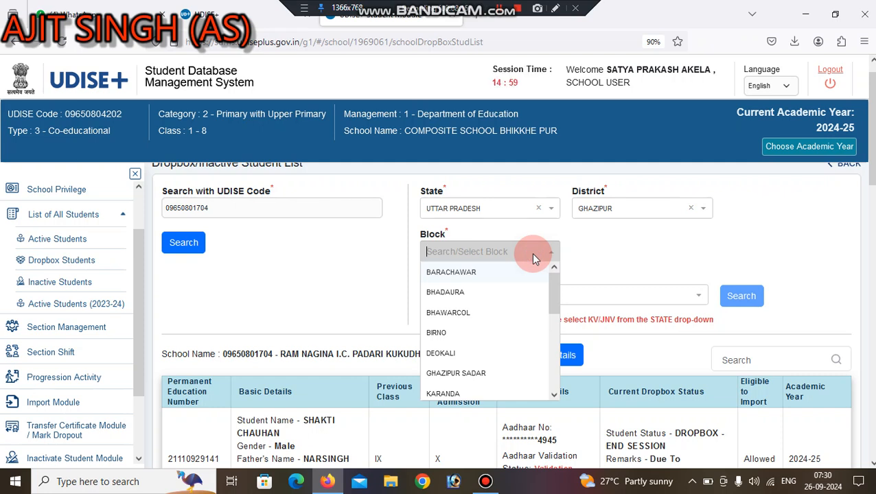
text(deo)
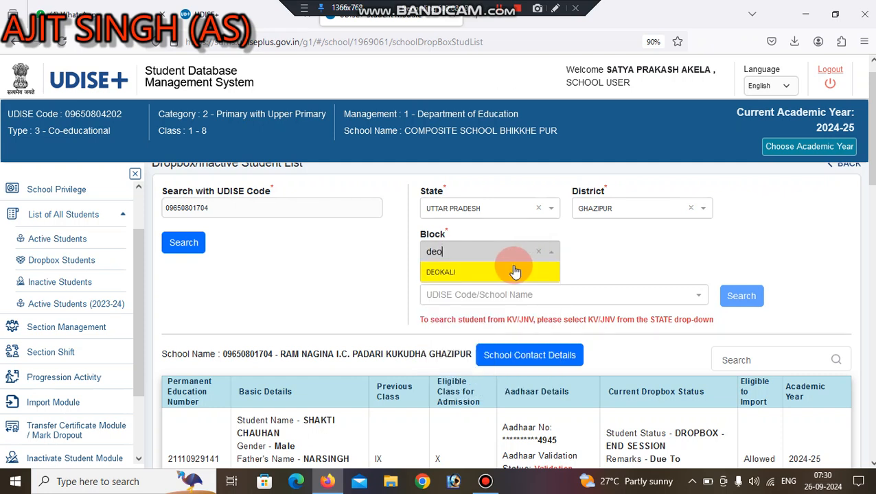
click(516, 272)
click(505, 293)
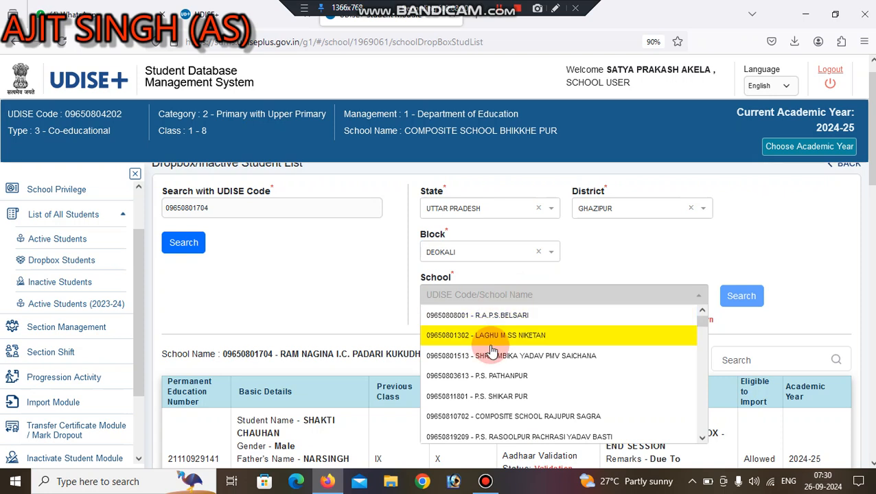
text(09650801704)
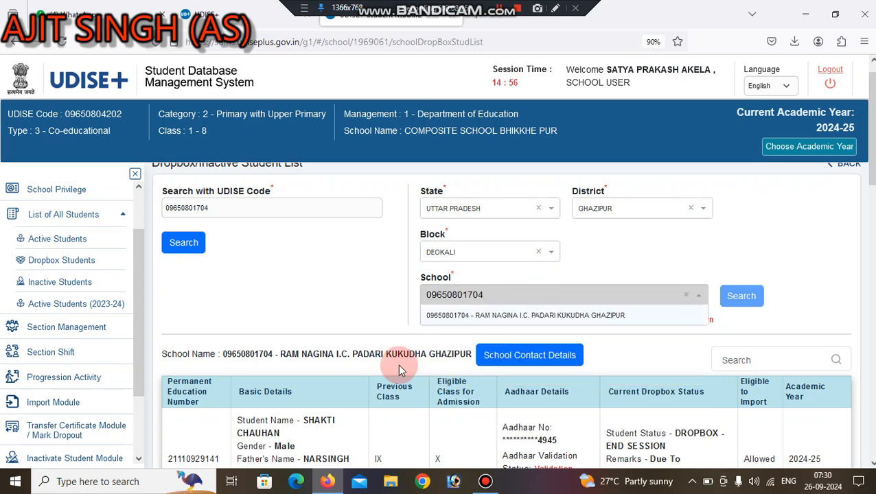
click(464, 317)
click(734, 297)
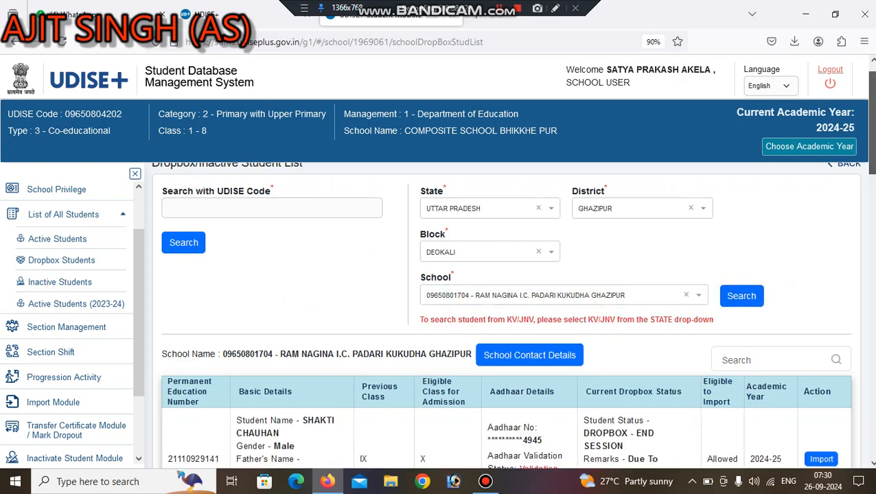
scroll(820, 267, down, 3)
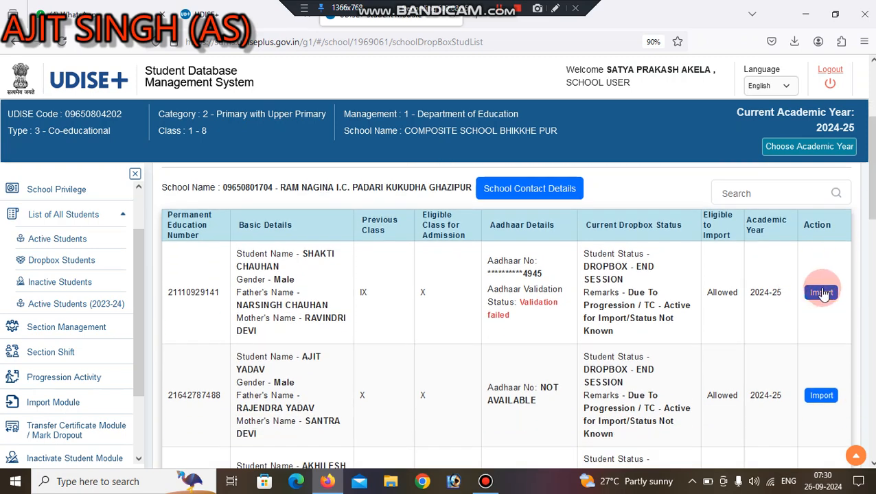
Start importing the first student and open Import Within State's PEN and birth-date search.
click(820, 294)
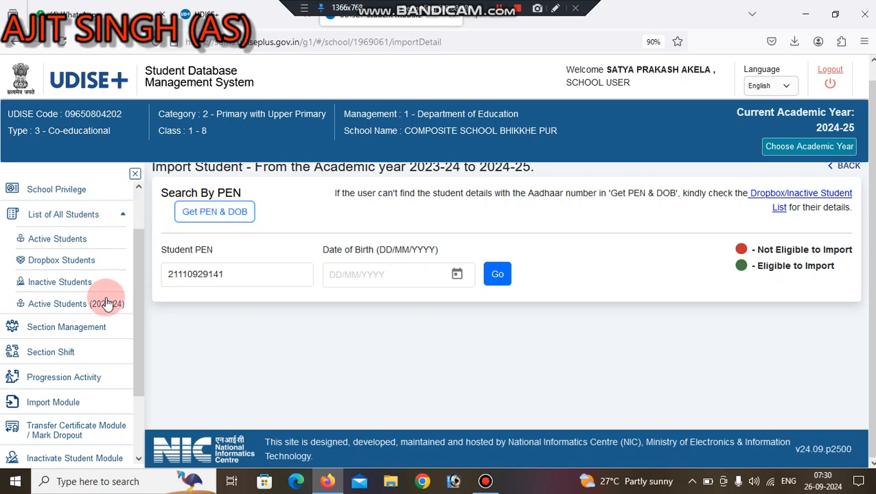
click(57, 404)
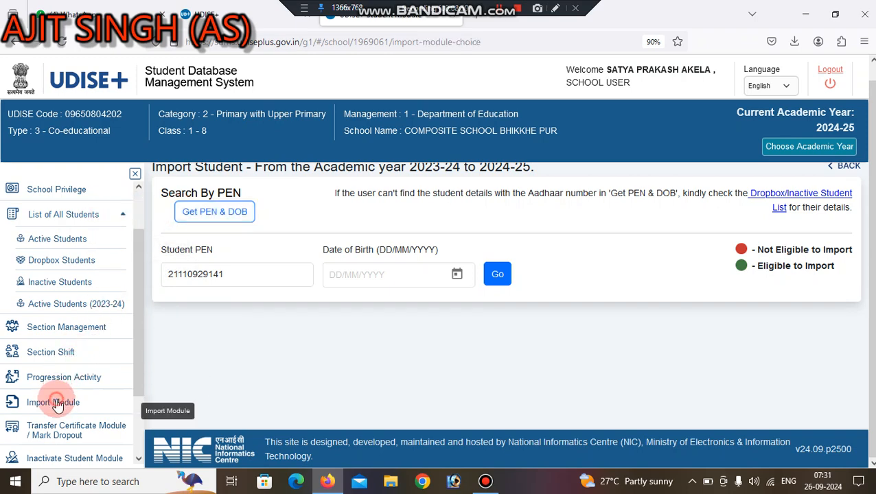
click(313, 354)
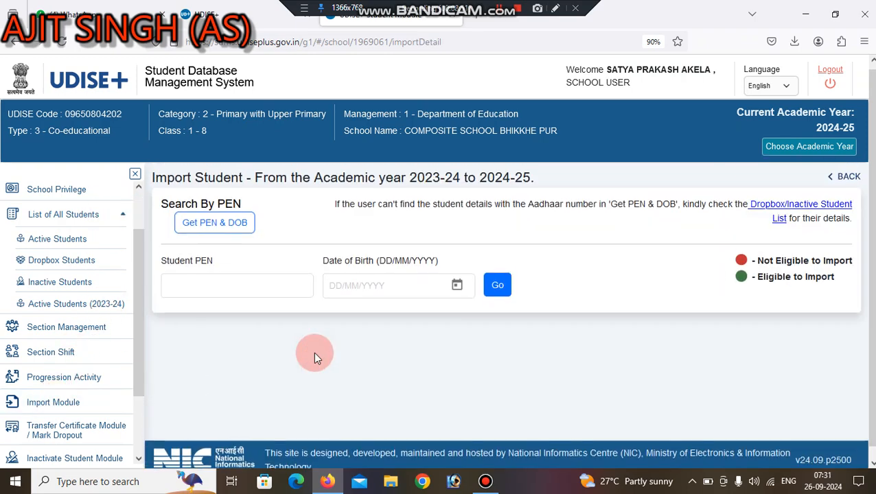
click(236, 285)
click(367, 289)
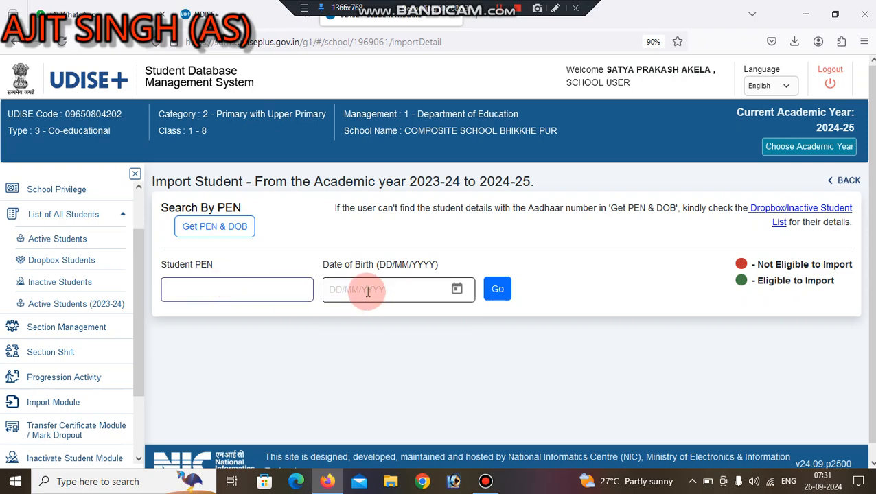
click(491, 281)
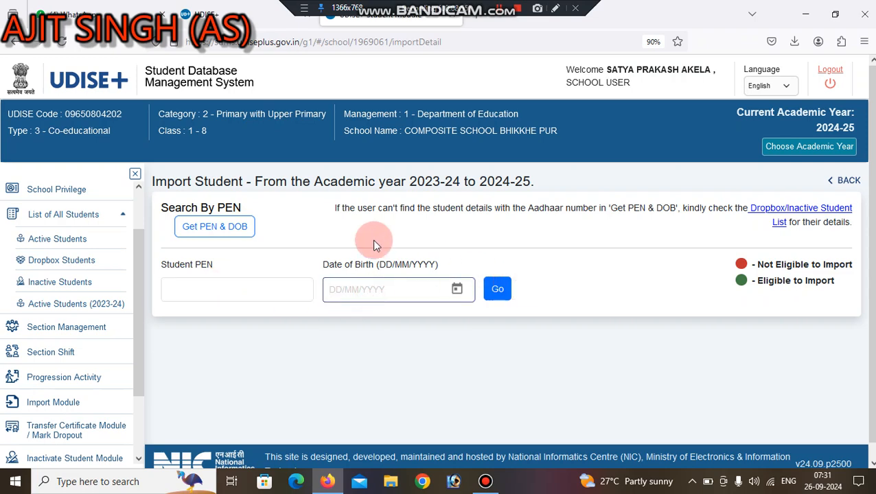
Open the Get PEN & DOB lookup, check its Aadhaar and birth-year fields, then close it.
click(185, 232)
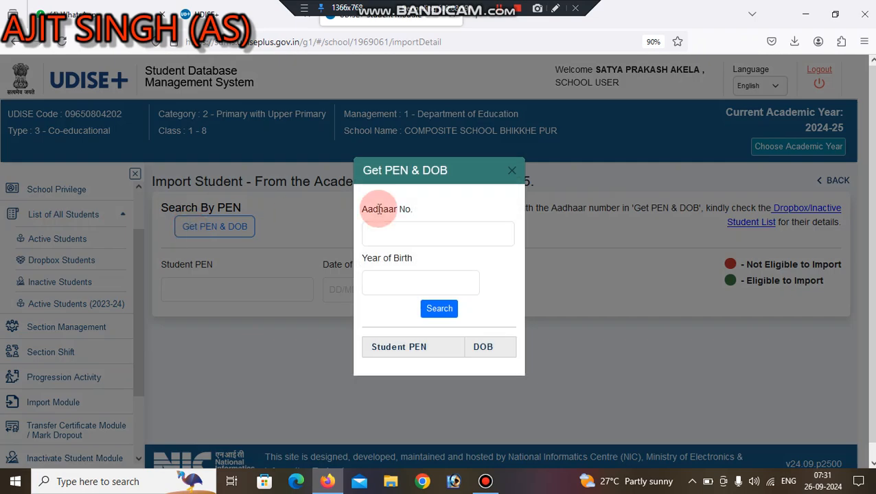
click(409, 237)
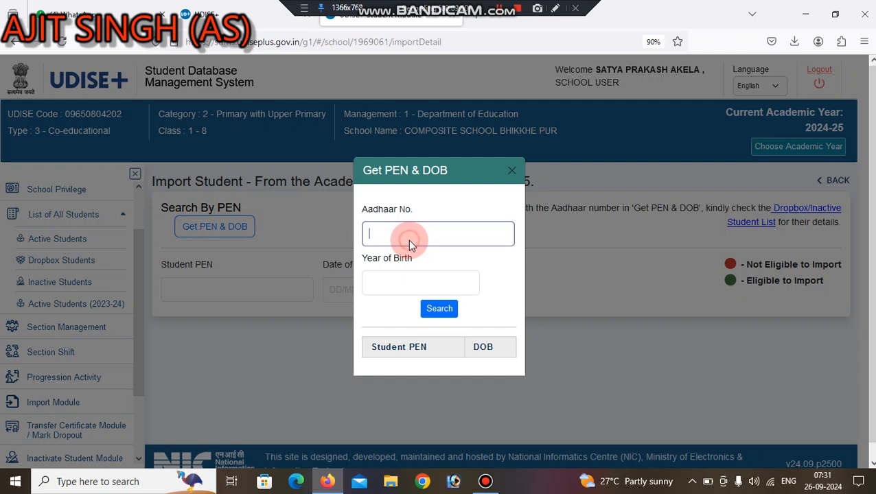
click(408, 240)
click(368, 279)
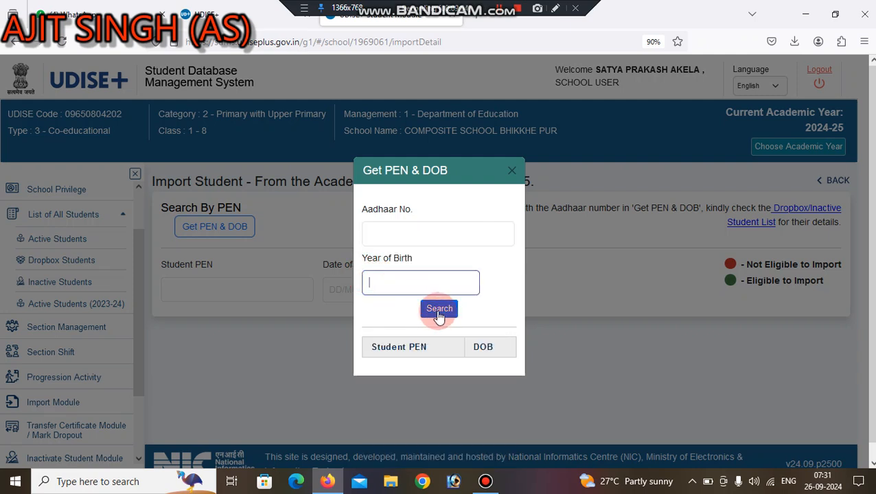
click(510, 169)
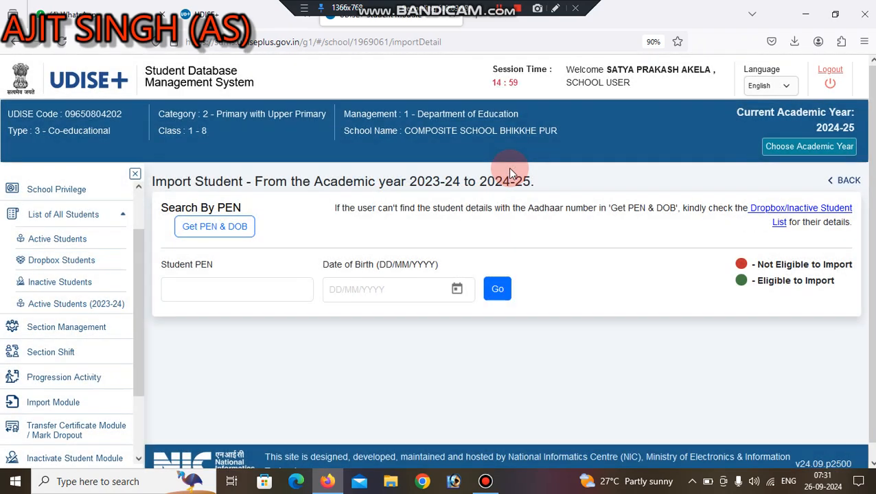